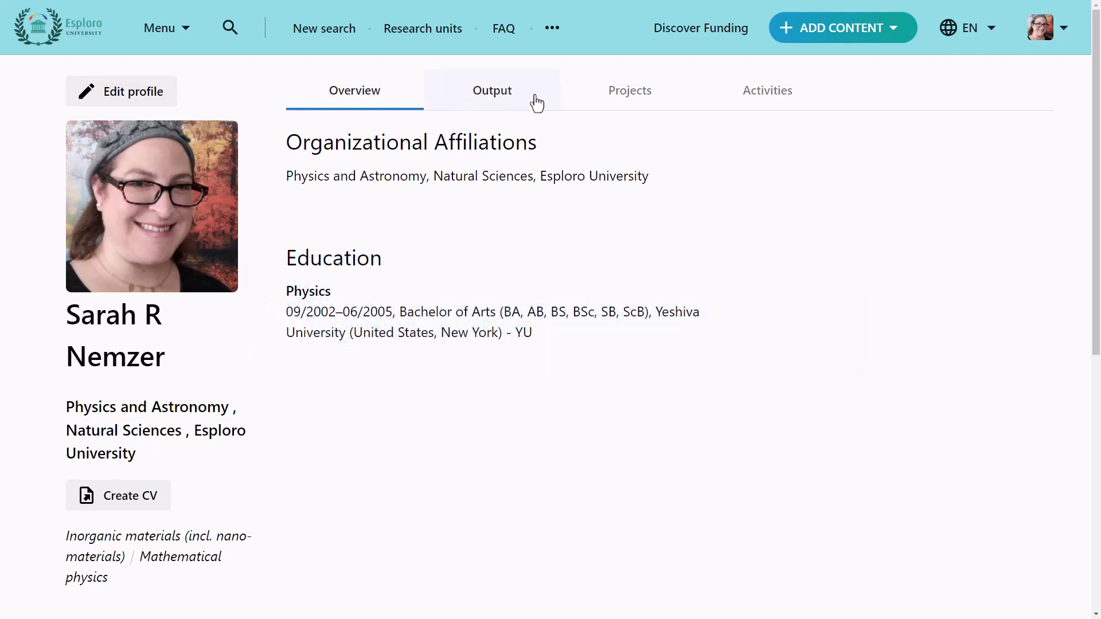
Examine the researcher profile's outputs, projects and activities, including the details of the Nanoparticle Structure project
left_click(537, 104)
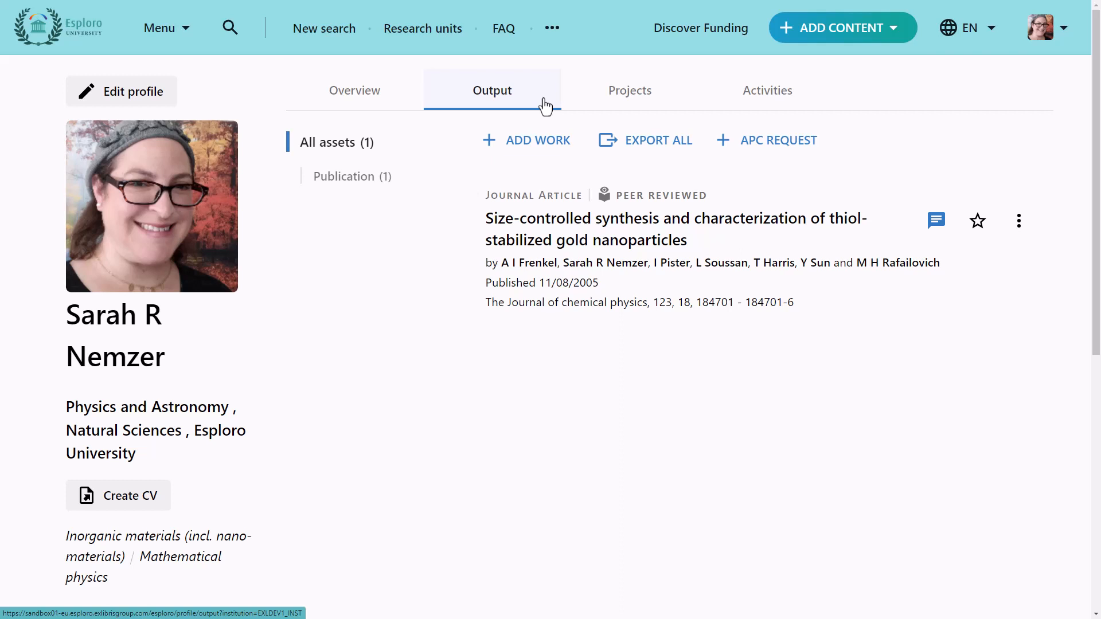
left_click(676, 105)
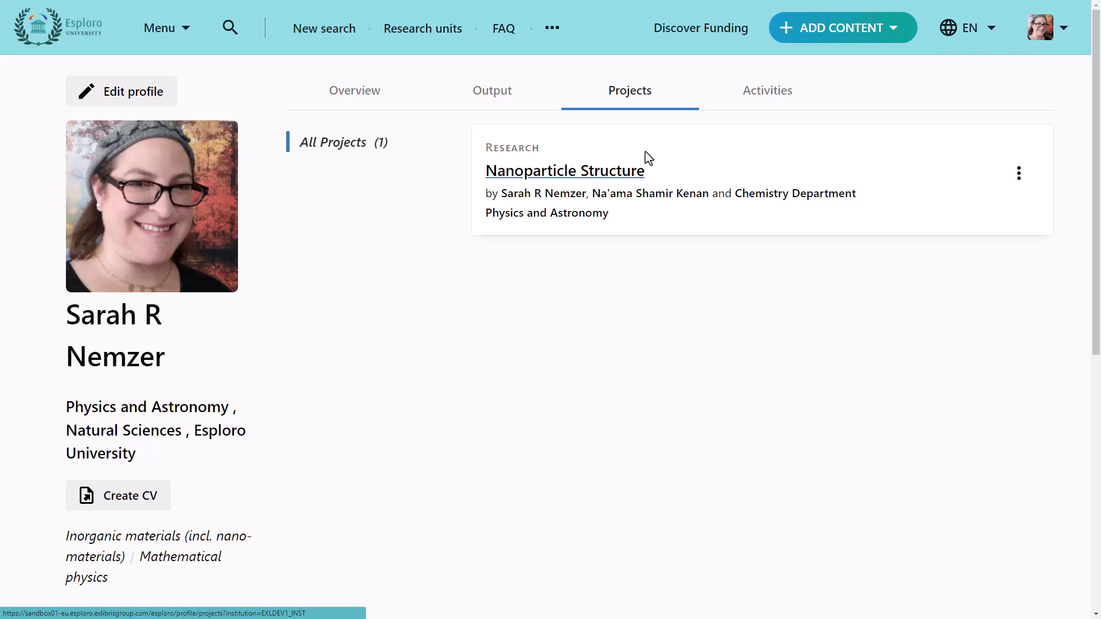
left_click(636, 176)
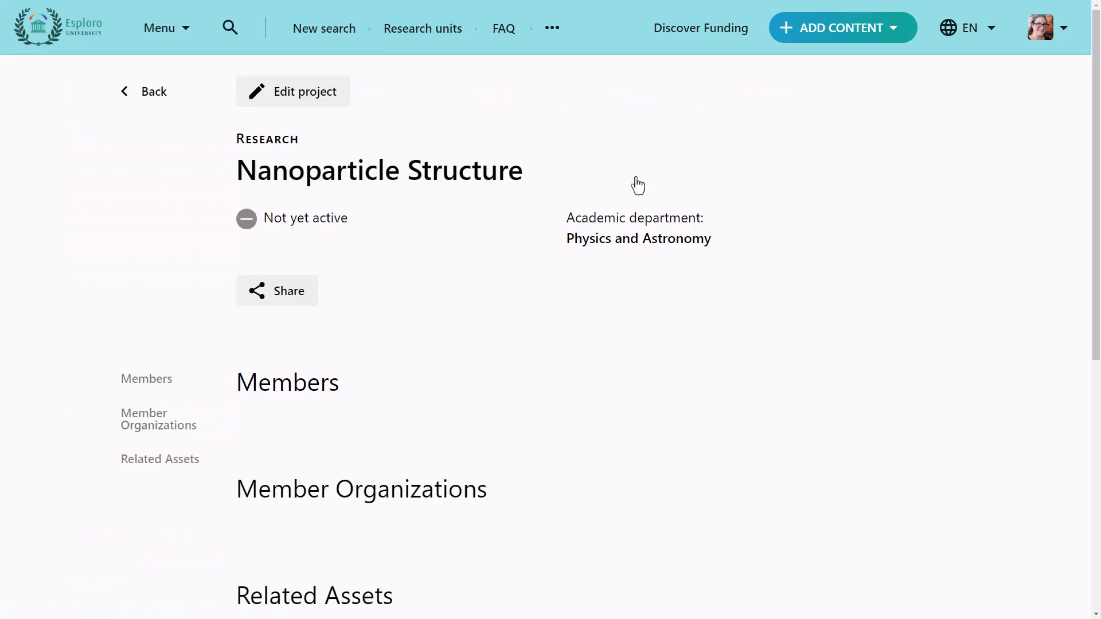
scroll(637, 185, "down", 9)
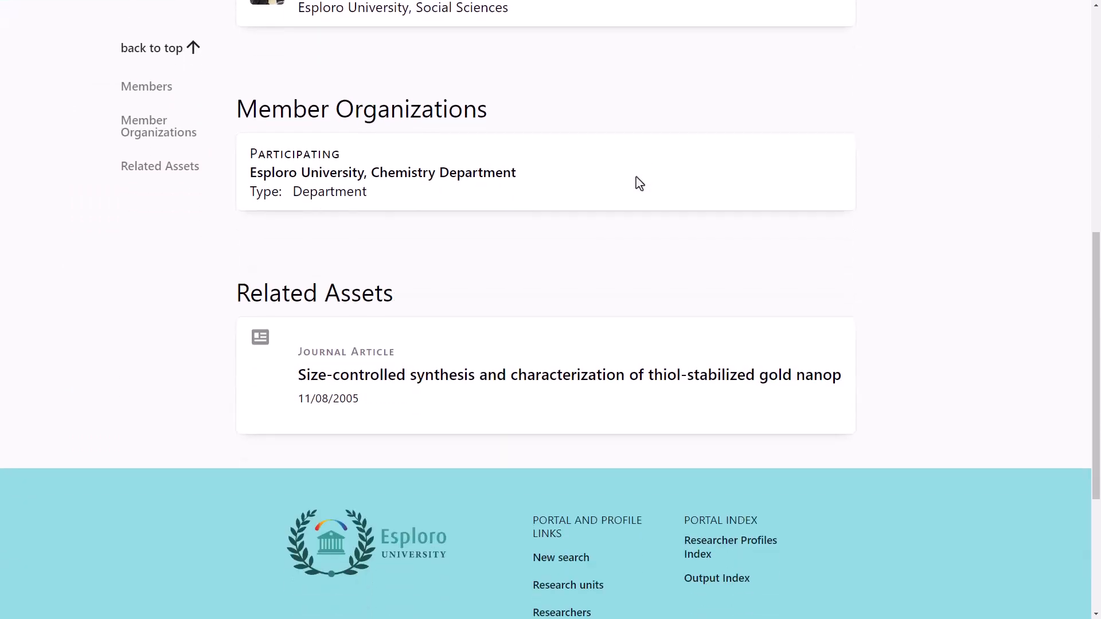
scroll(635, 177, "up", 5)
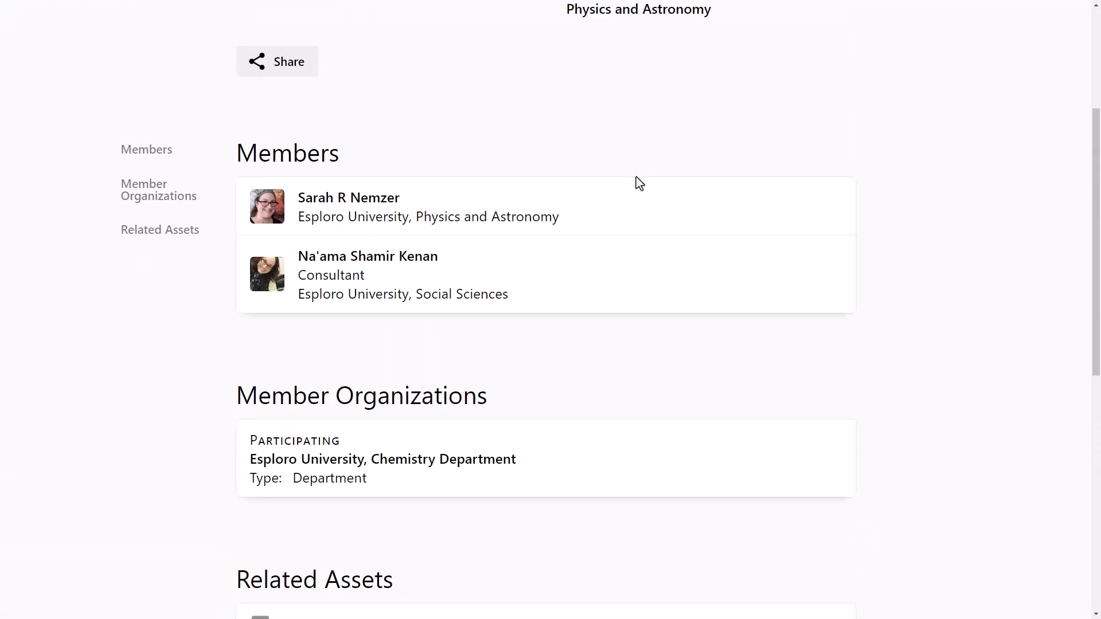
scroll(639, 183, "up", 4)
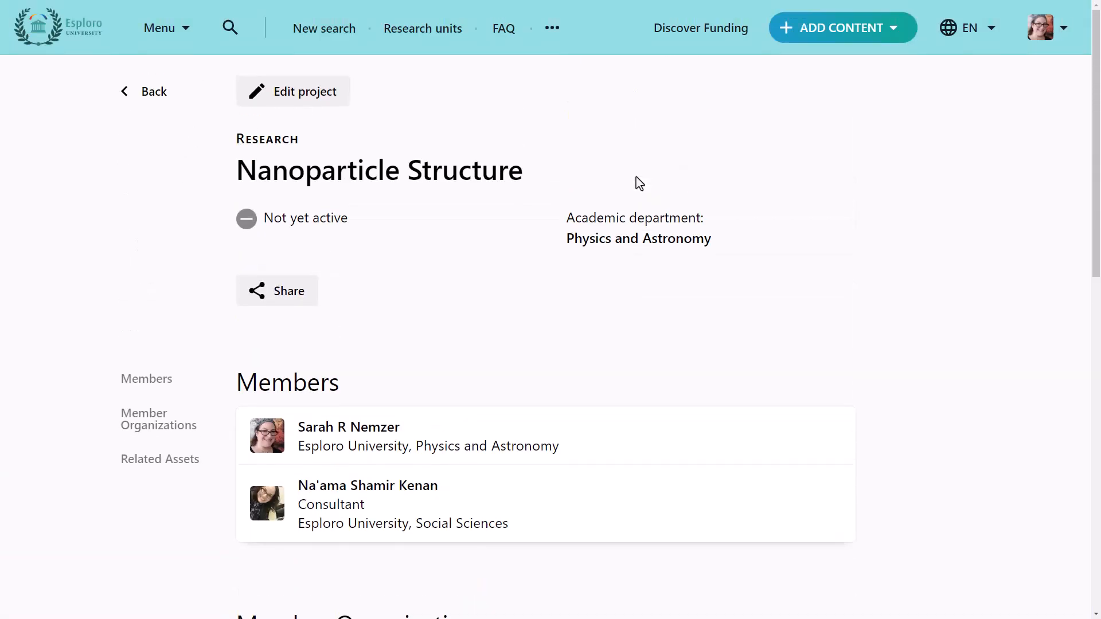
left_click(149, 92)
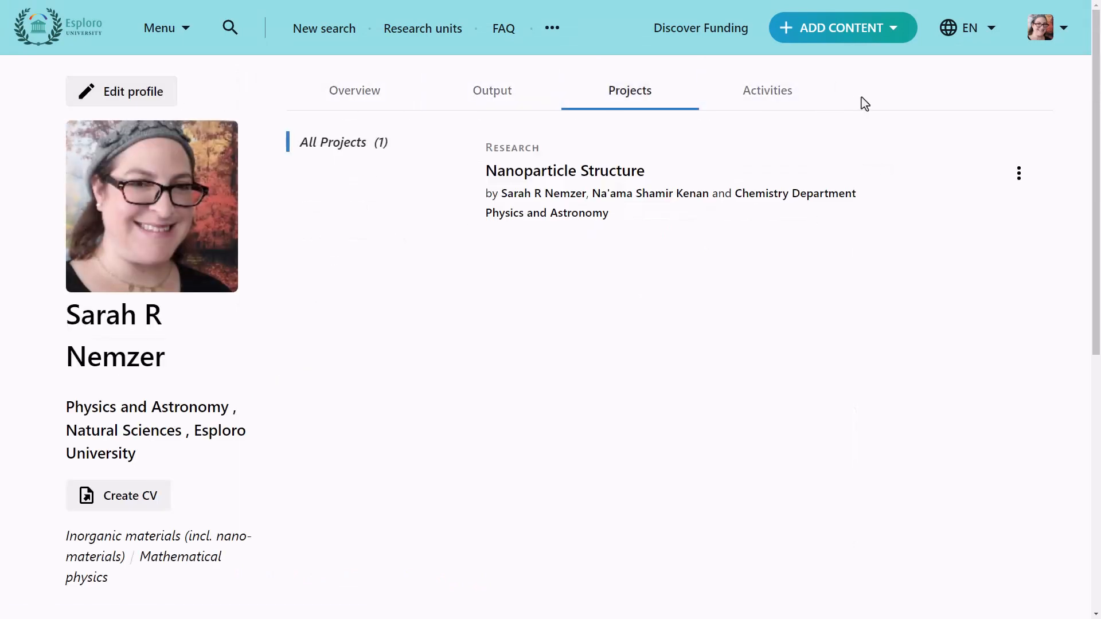
left_click(809, 102)
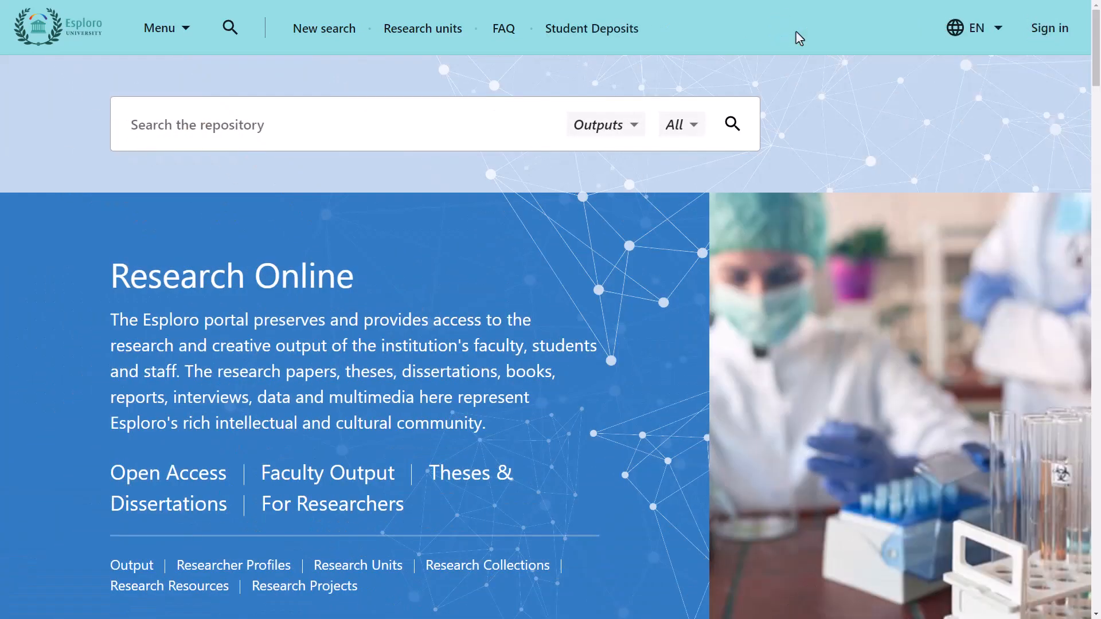
Sign in to the research portal with the prefilled credentials
left_click(1049, 41)
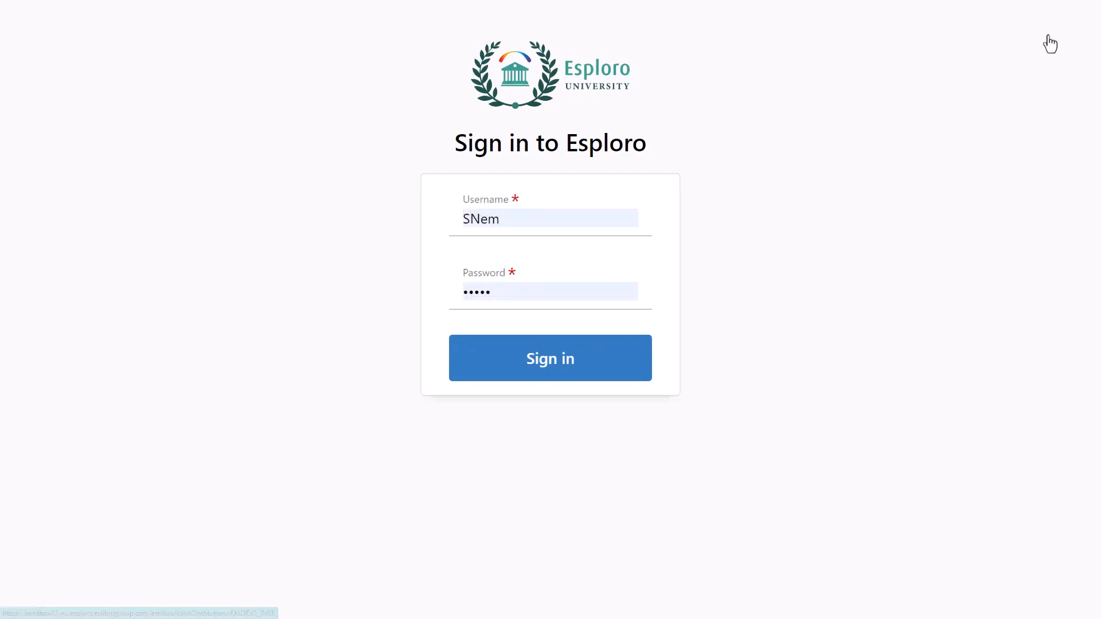
left_click(640, 366)
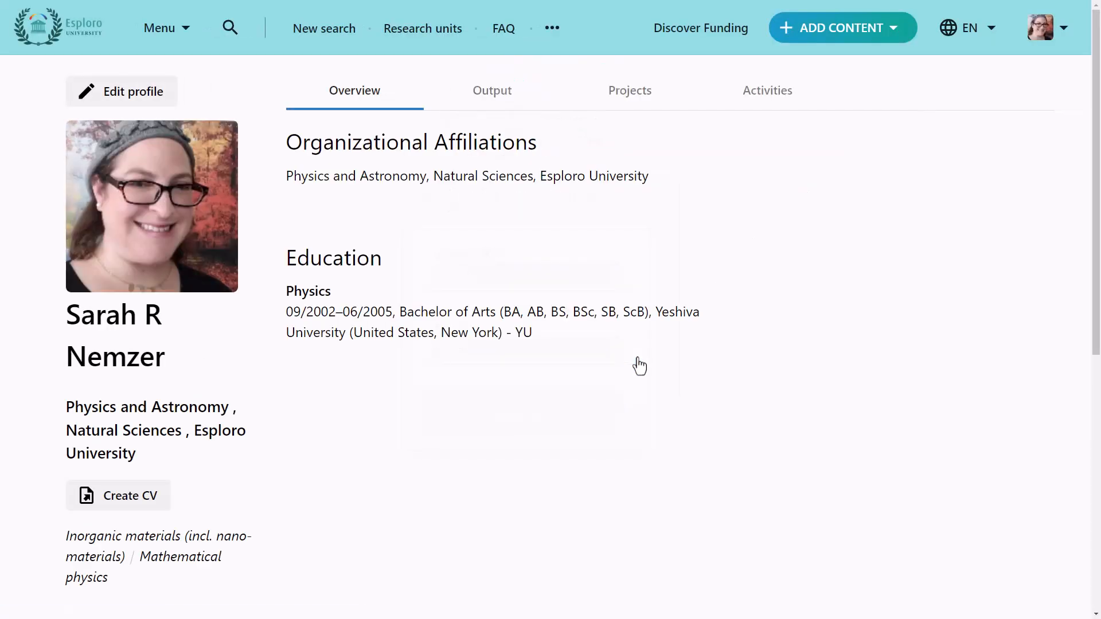
Add a project titled Transition Metals with project type Research and submit it
left_click(896, 35)
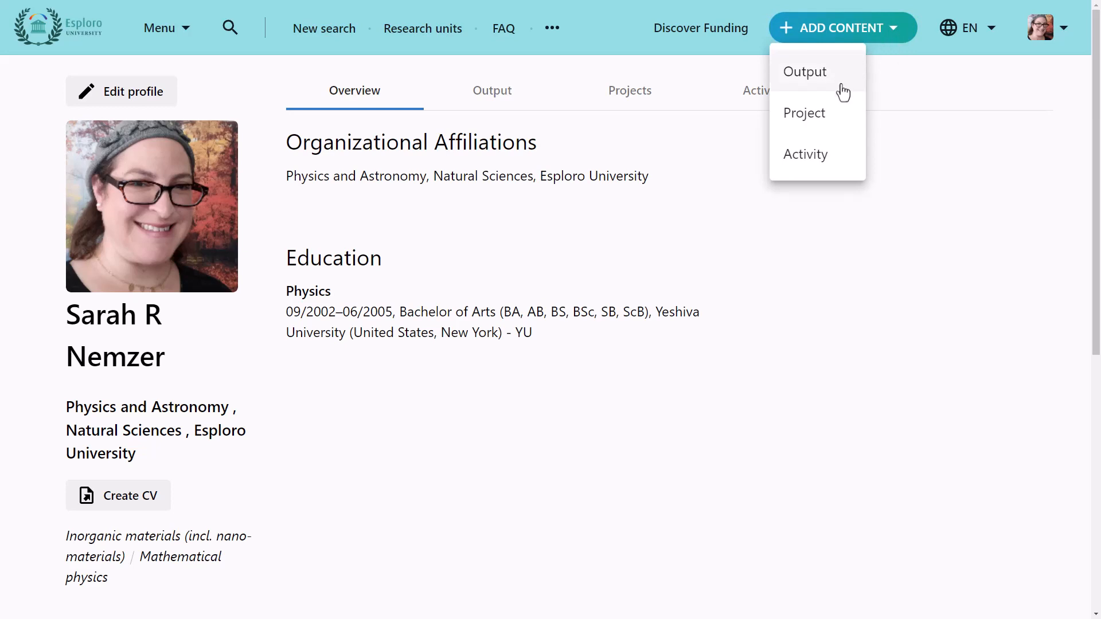
left_click(841, 132)
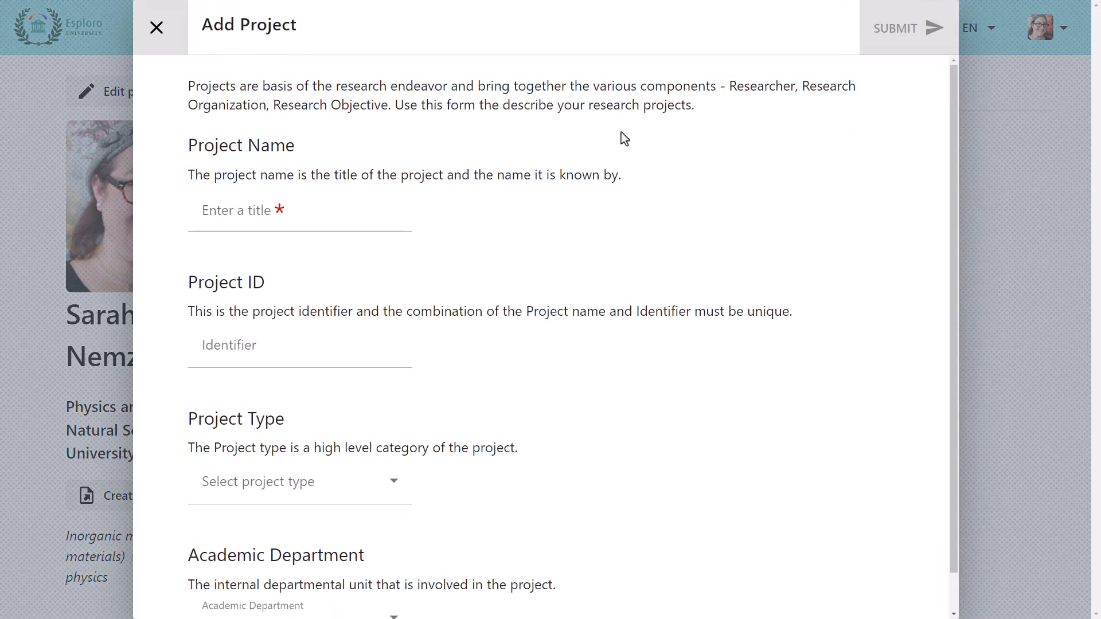
left_click(202, 216)
type("Transition Metals")
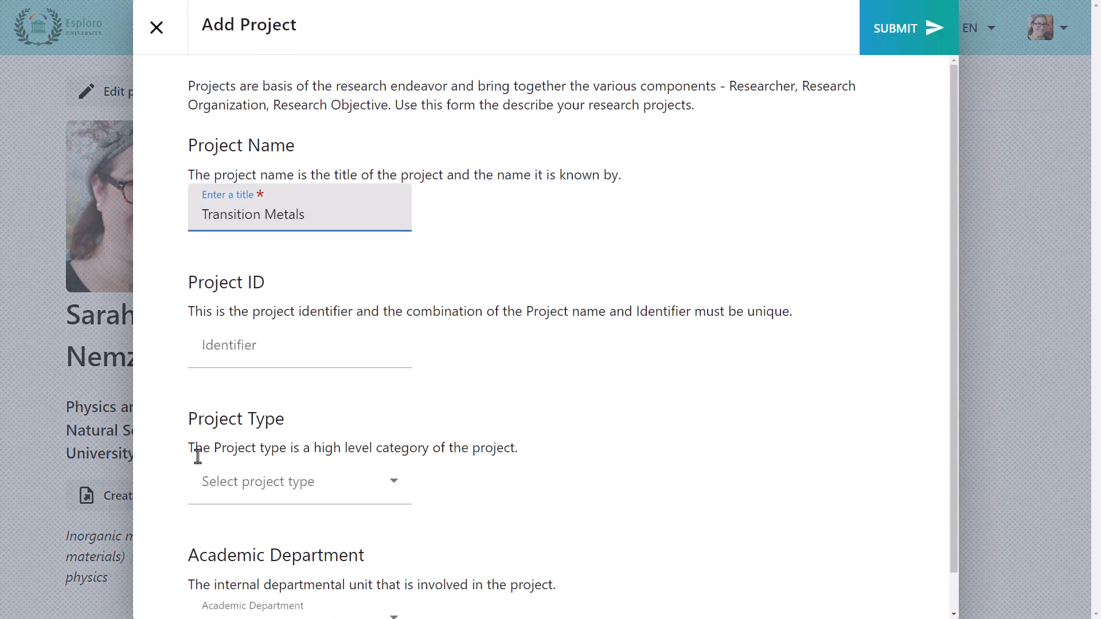
left_click(201, 487)
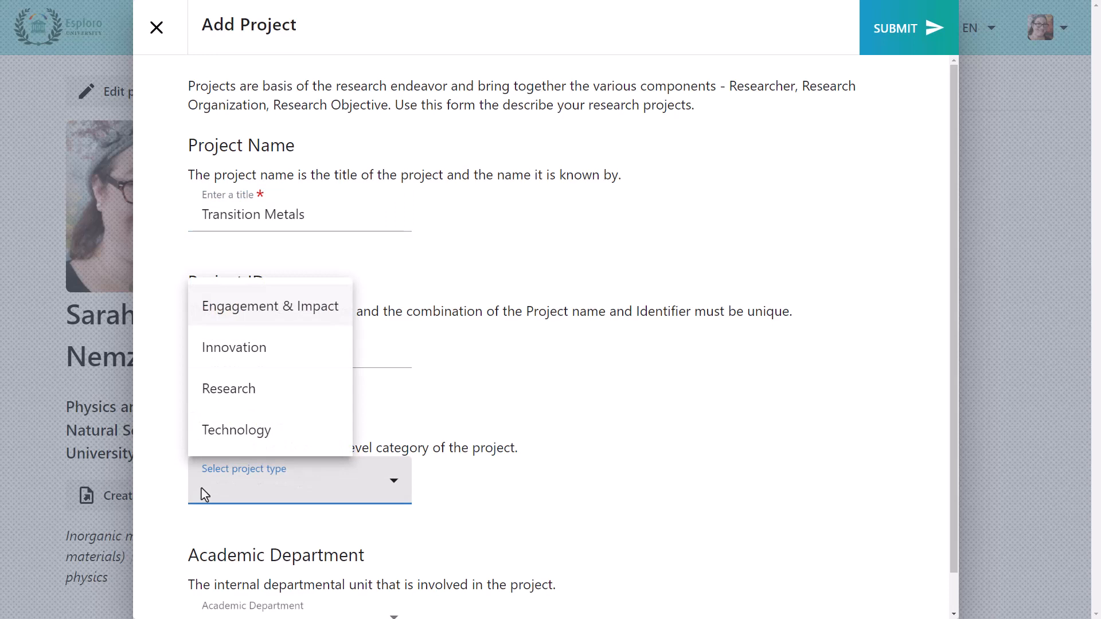
left_click(217, 399)
scroll(219, 397, "down", 1)
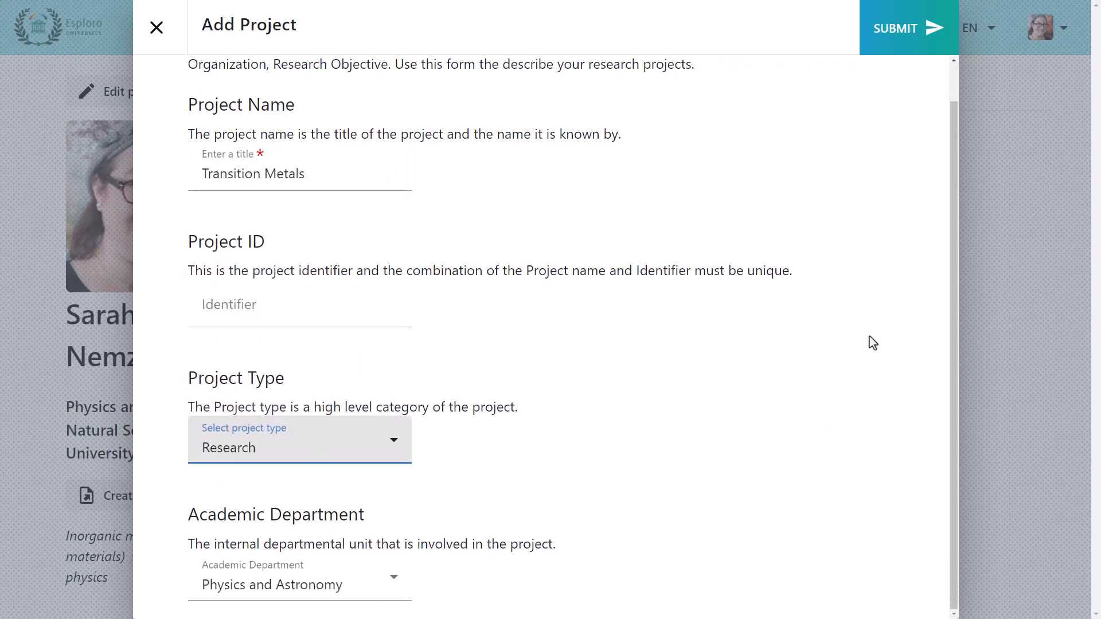
left_click(892, 51)
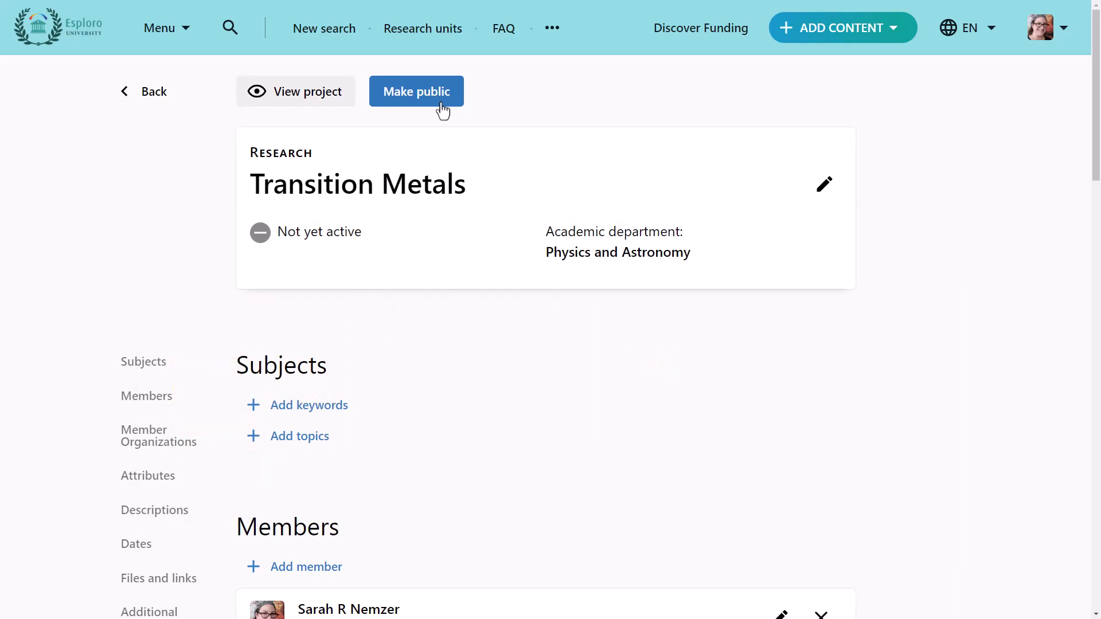
Edit the project's main details, setting its status to Active and adding Chemistry Department as an academic department, and save
left_click(825, 185)
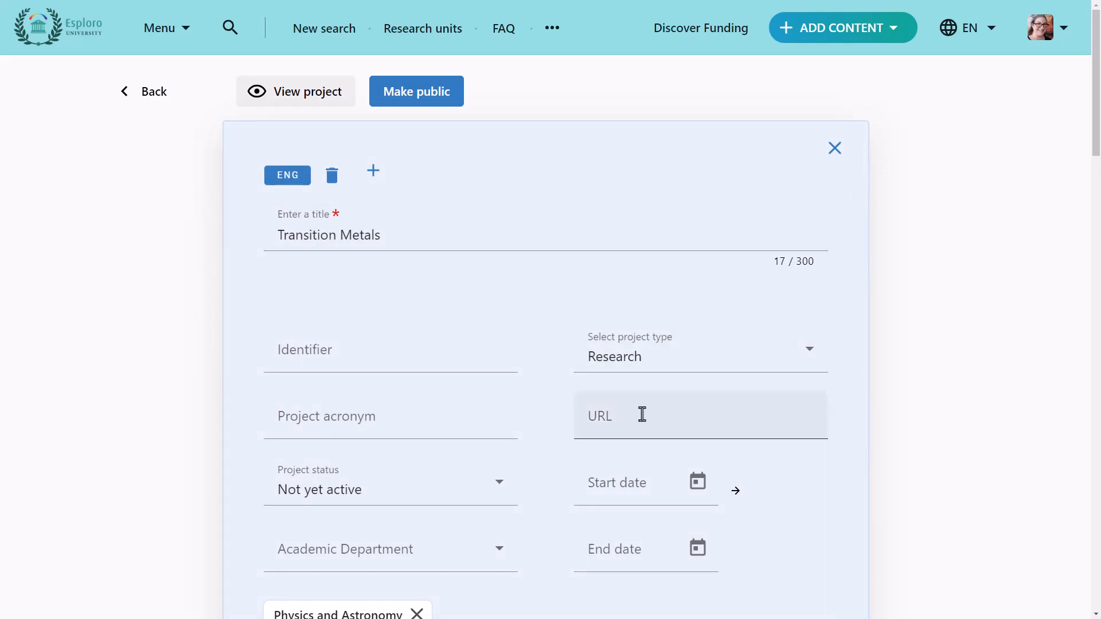
left_click(487, 505)
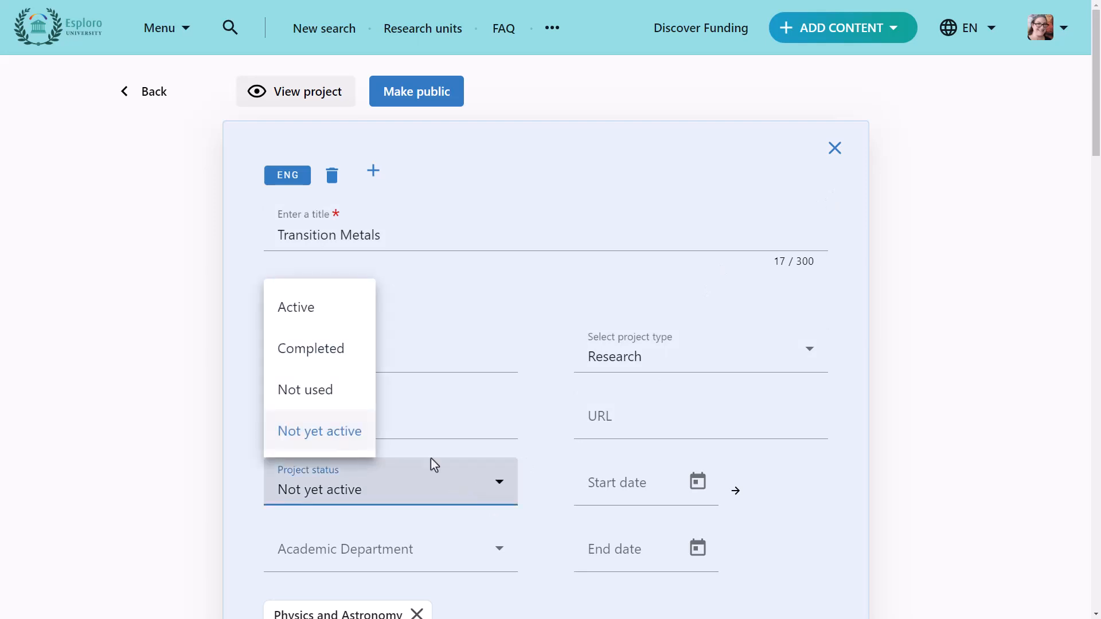
left_click(344, 321)
scroll(715, 499, "down", 3)
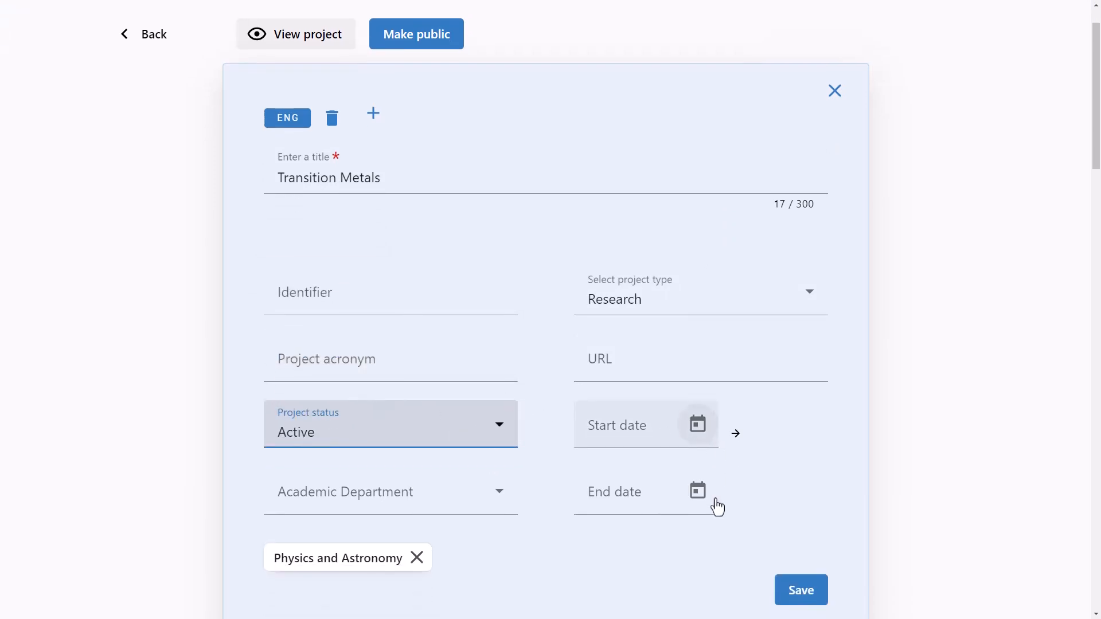
left_click(474, 398)
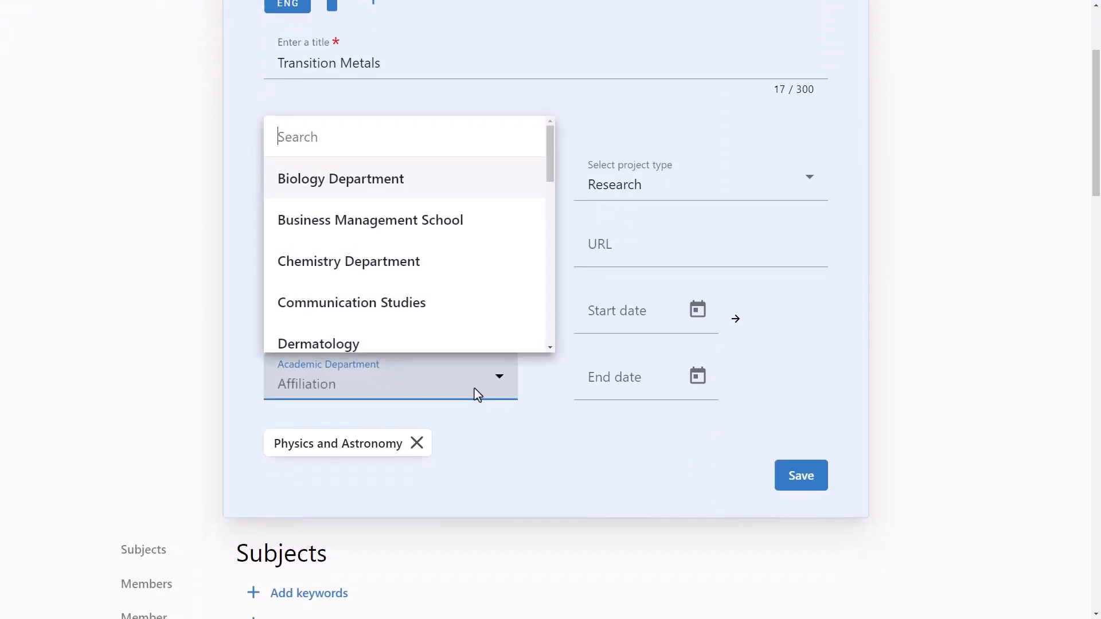
left_click(430, 285)
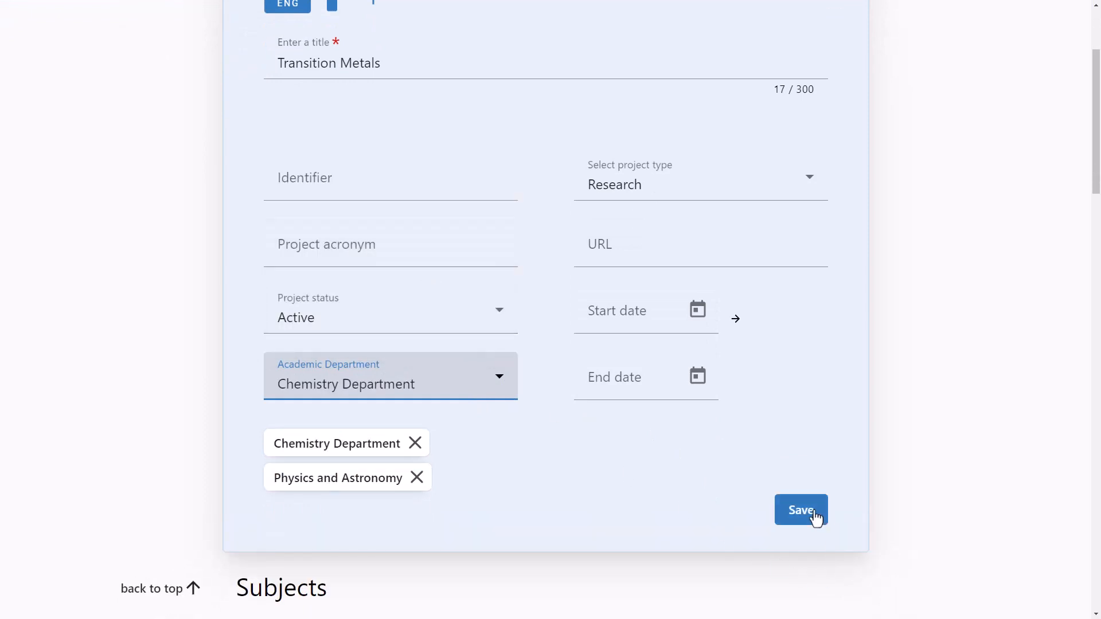
left_click(816, 518)
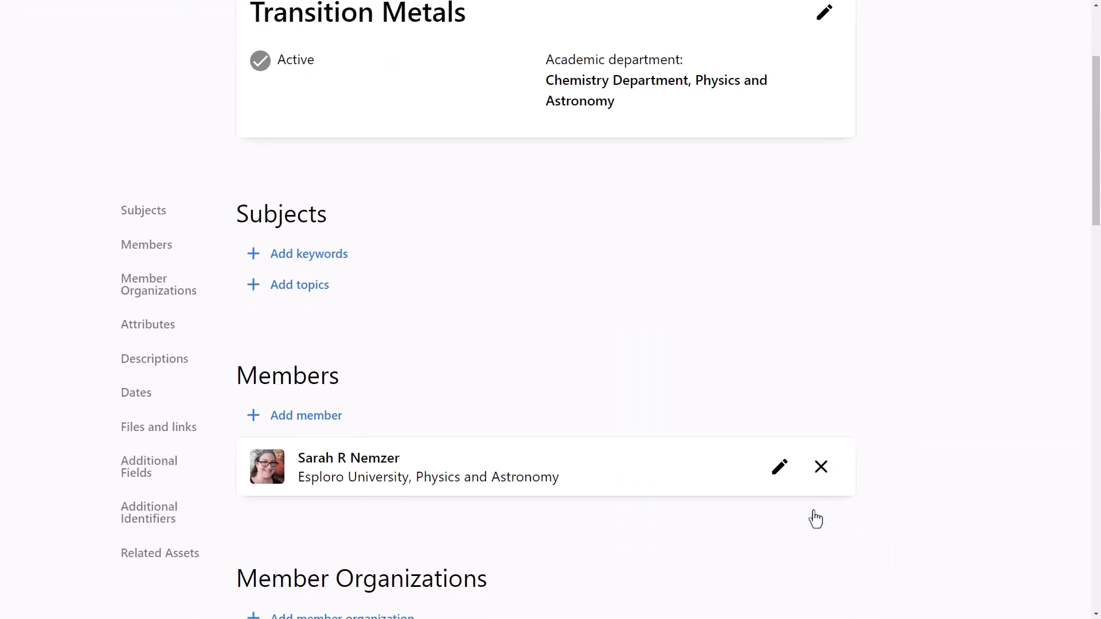
Add the topic Inorganic materials (incl. nanomaterials) to the project's subjects and save it
left_click(306, 292)
left_click(252, 328)
type("material")
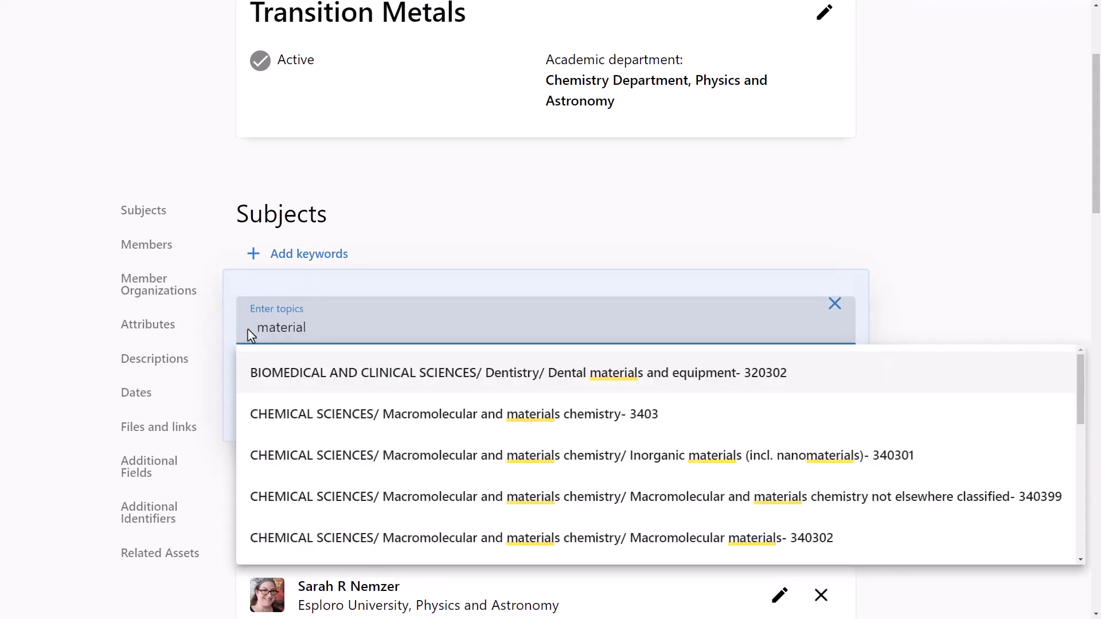
left_click(252, 458)
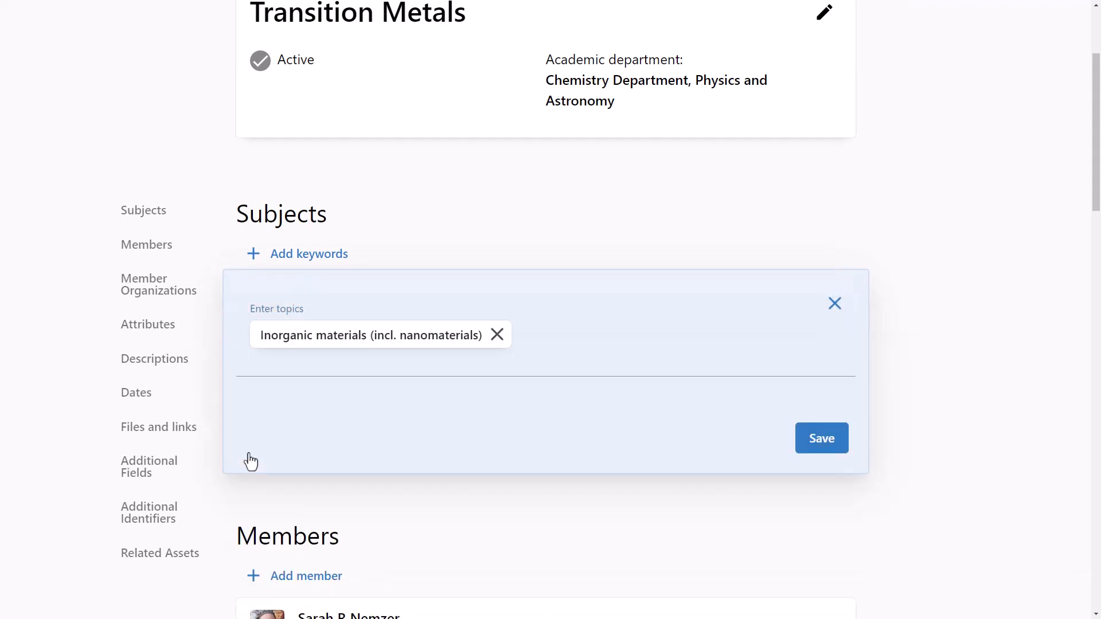
left_click(830, 447)
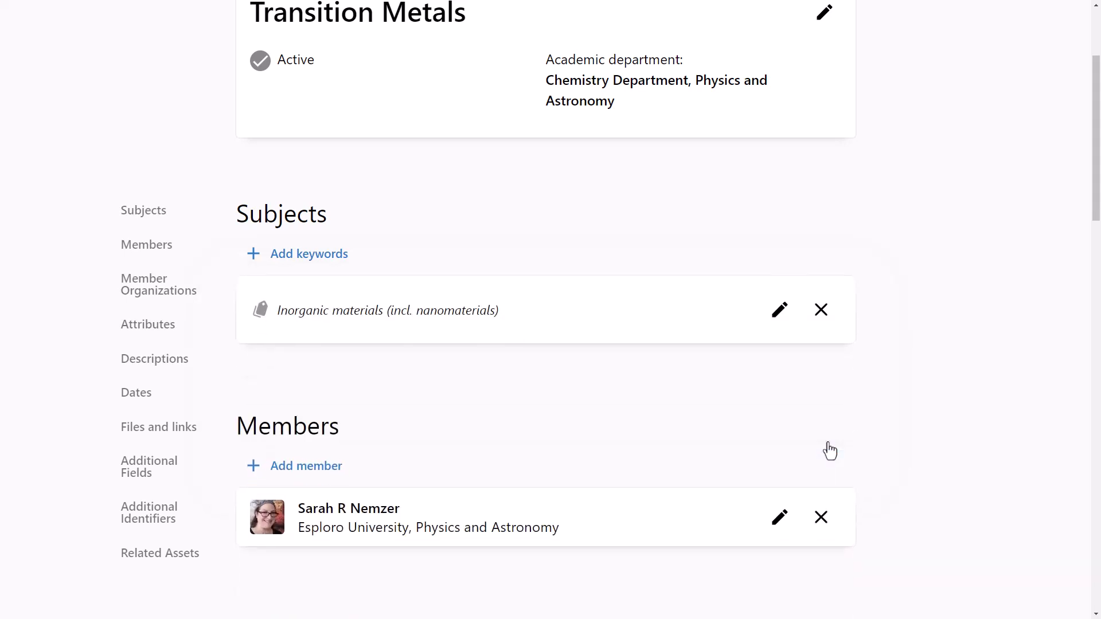
Start adding a project member and look up the person's last name among existing researchers
scroll(885, 432, "down", 5)
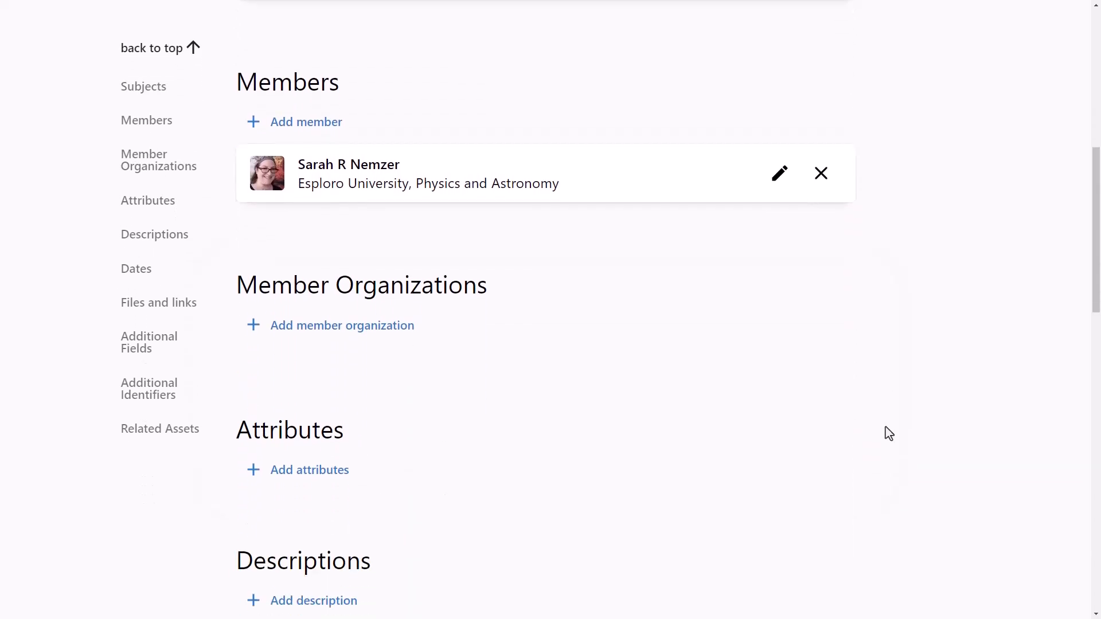
scroll(889, 434, "down", 1)
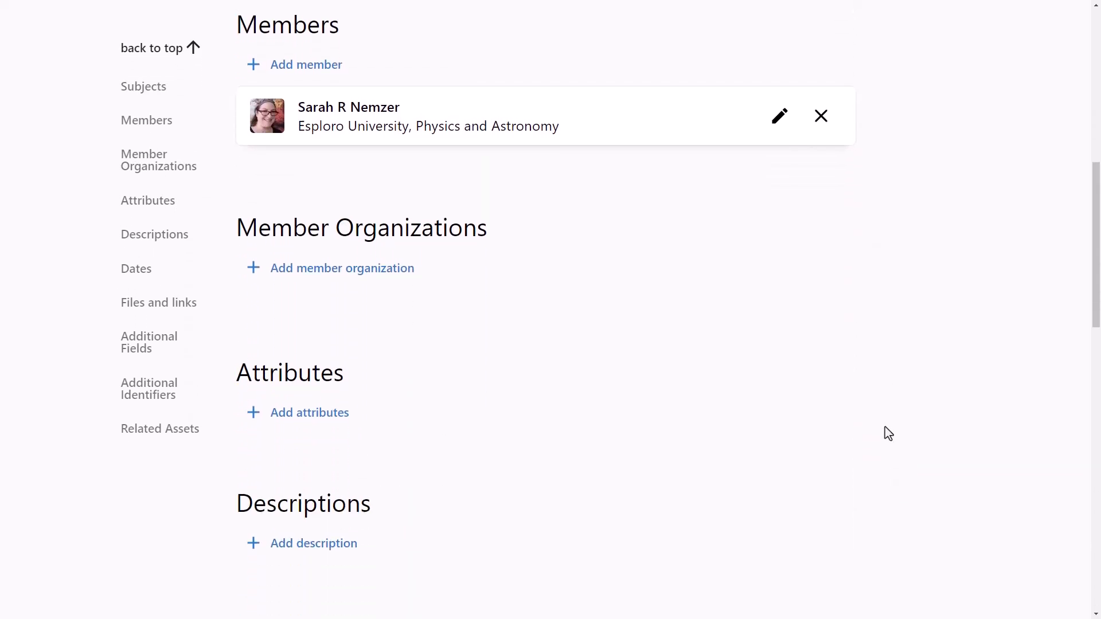
left_click(333, 65)
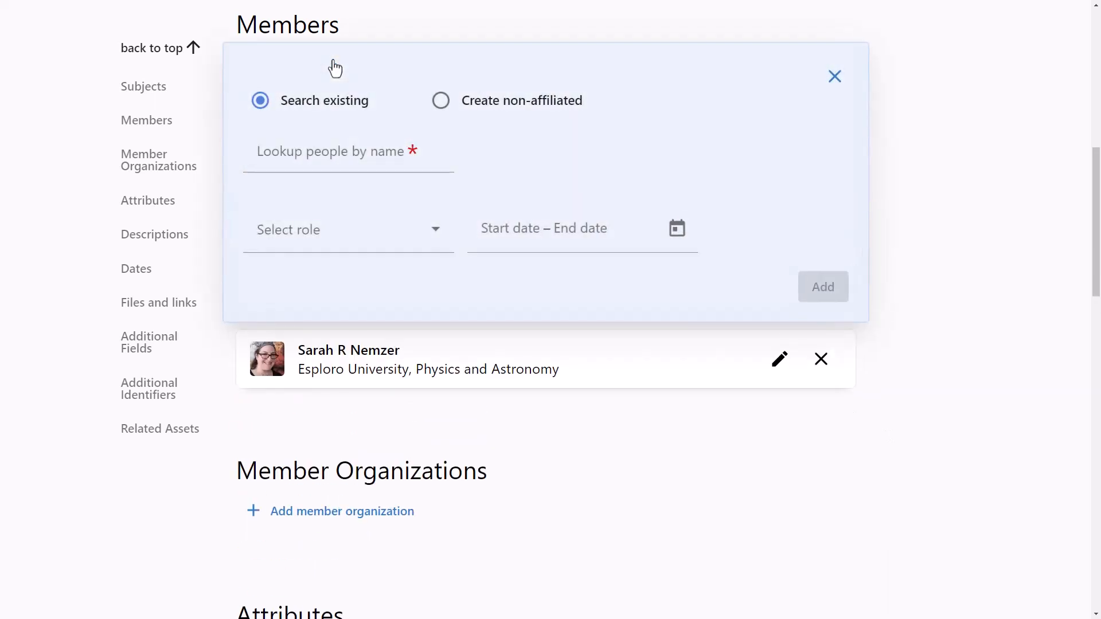
left_click(243, 156)
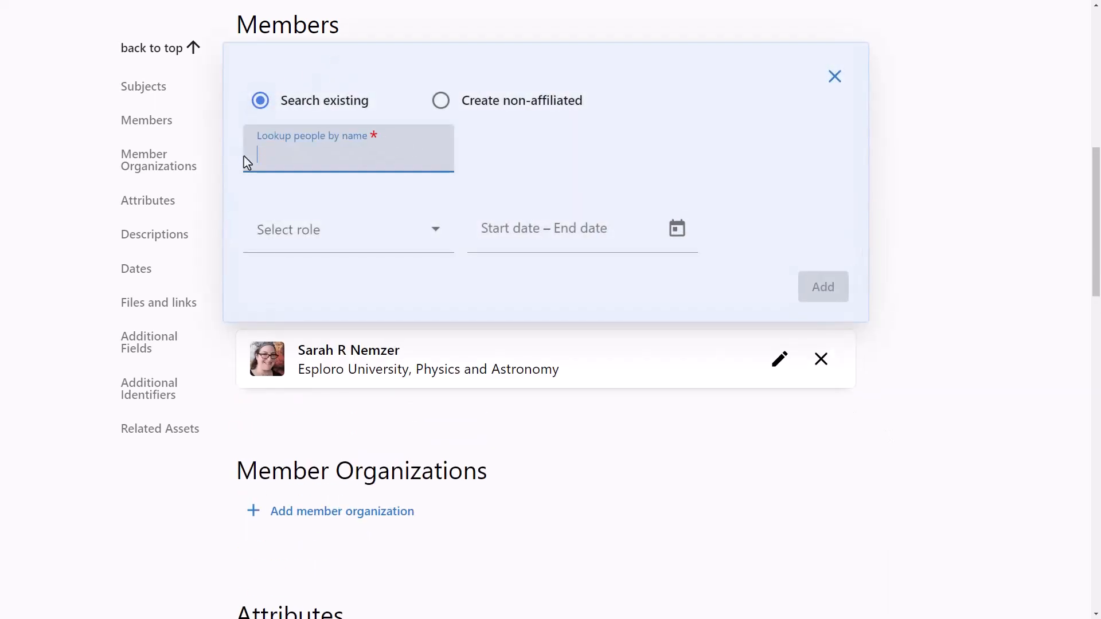
type("Davidson")
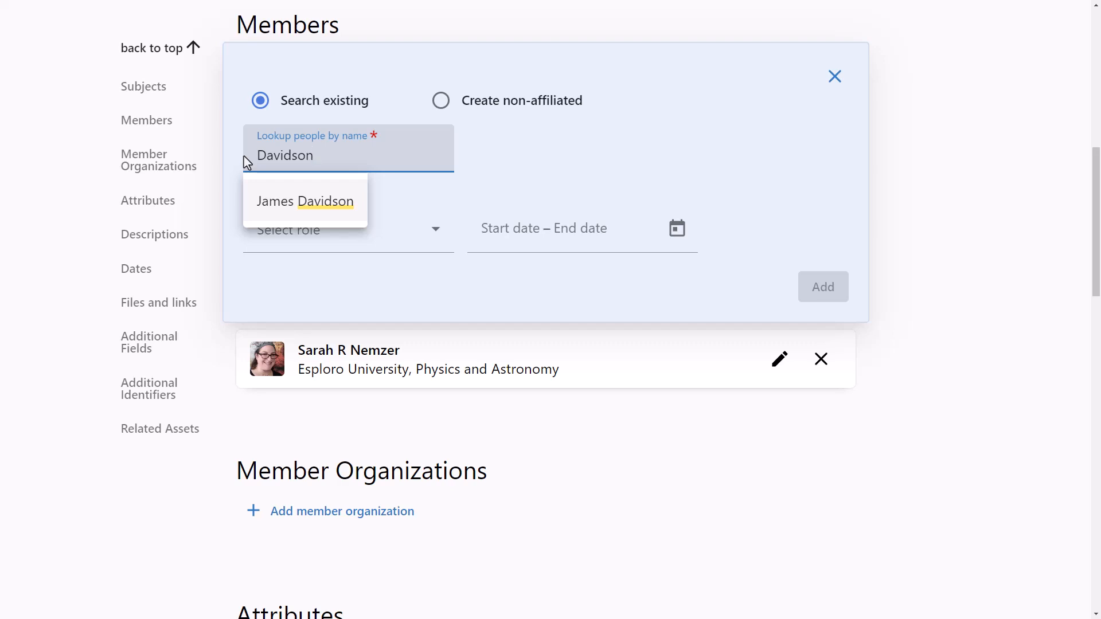
Create a non-affiliated project member with the person's first and last name, assign the role Consultant, and add them
left_click(440, 107)
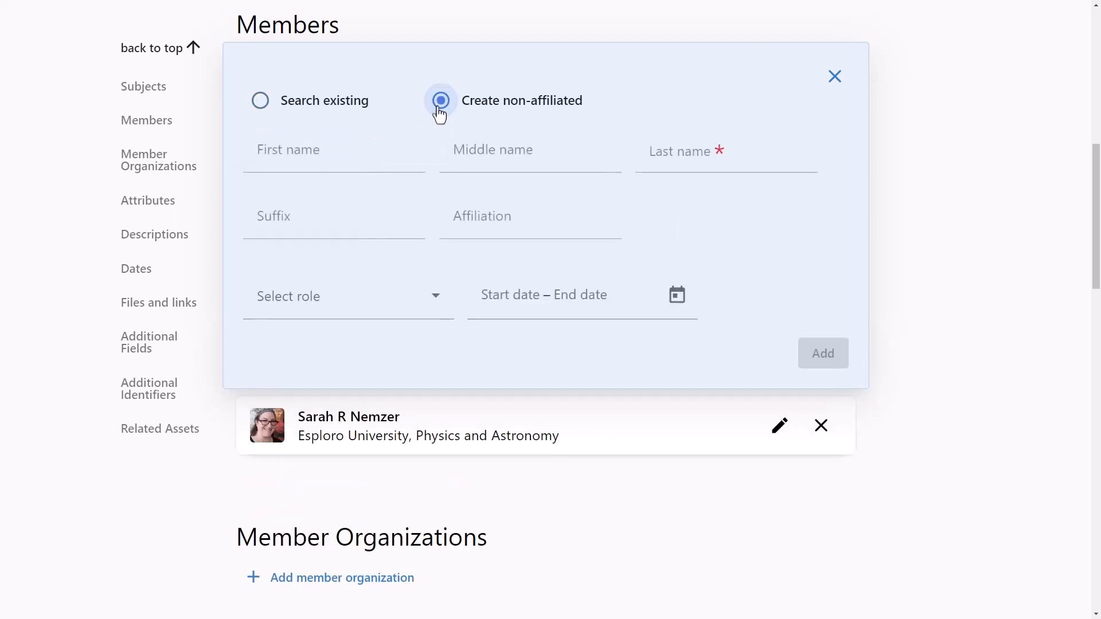
left_click(257, 159)
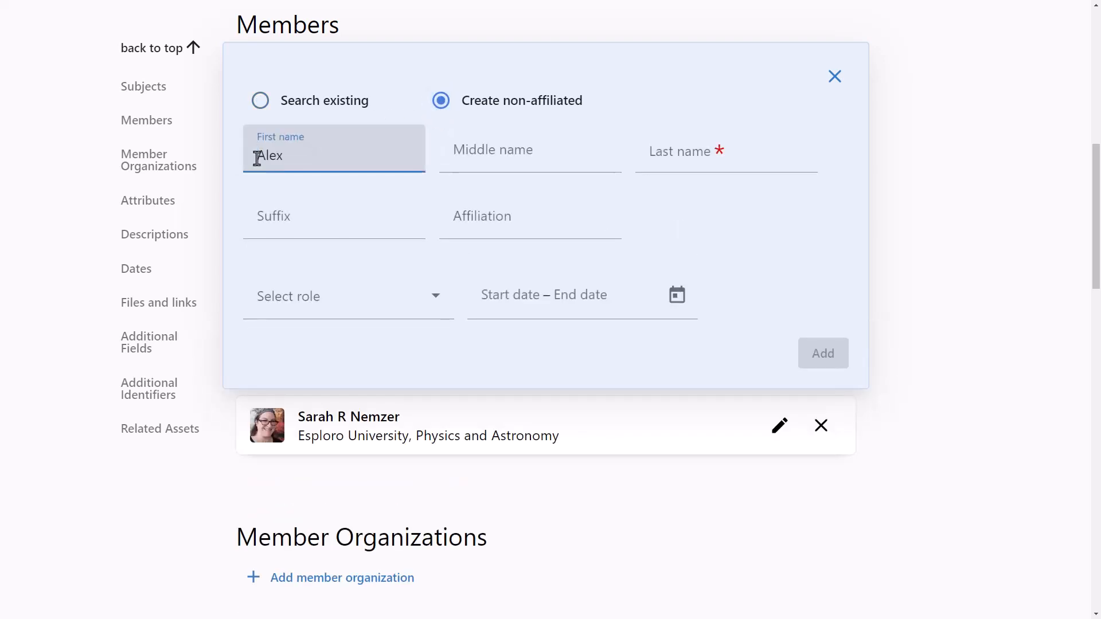
left_click(656, 159)
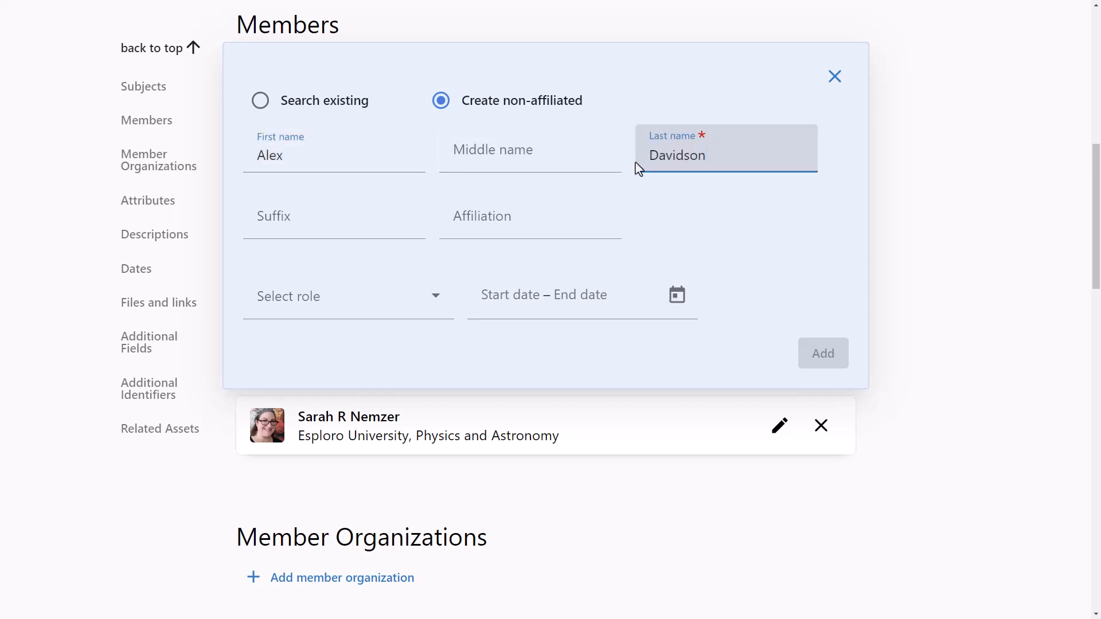
left_click(435, 309)
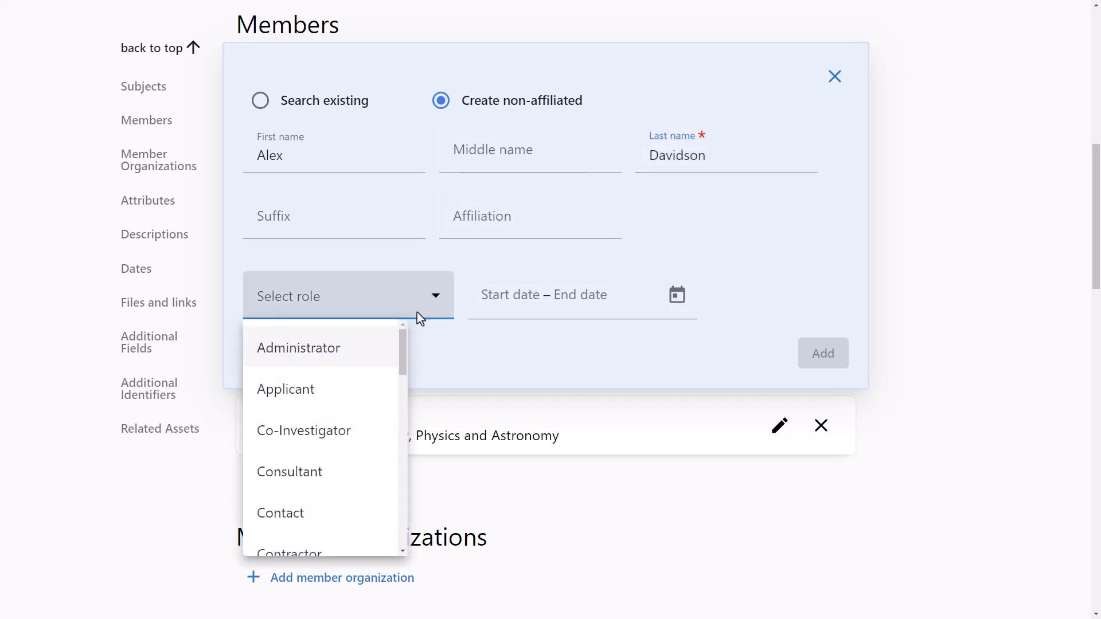
left_click(380, 477)
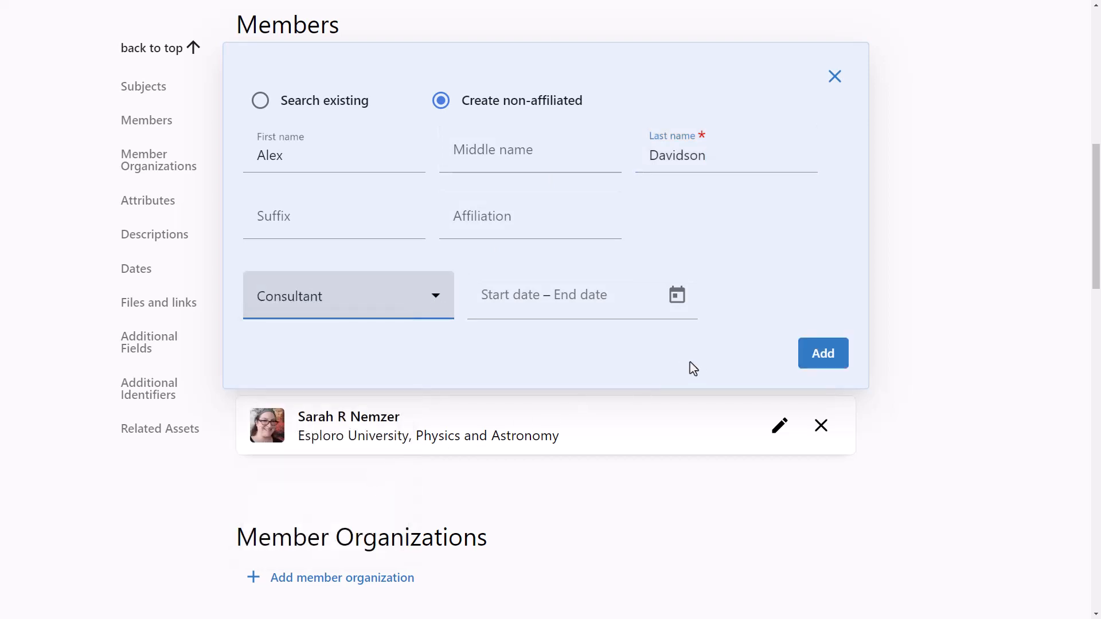
left_click(836, 362)
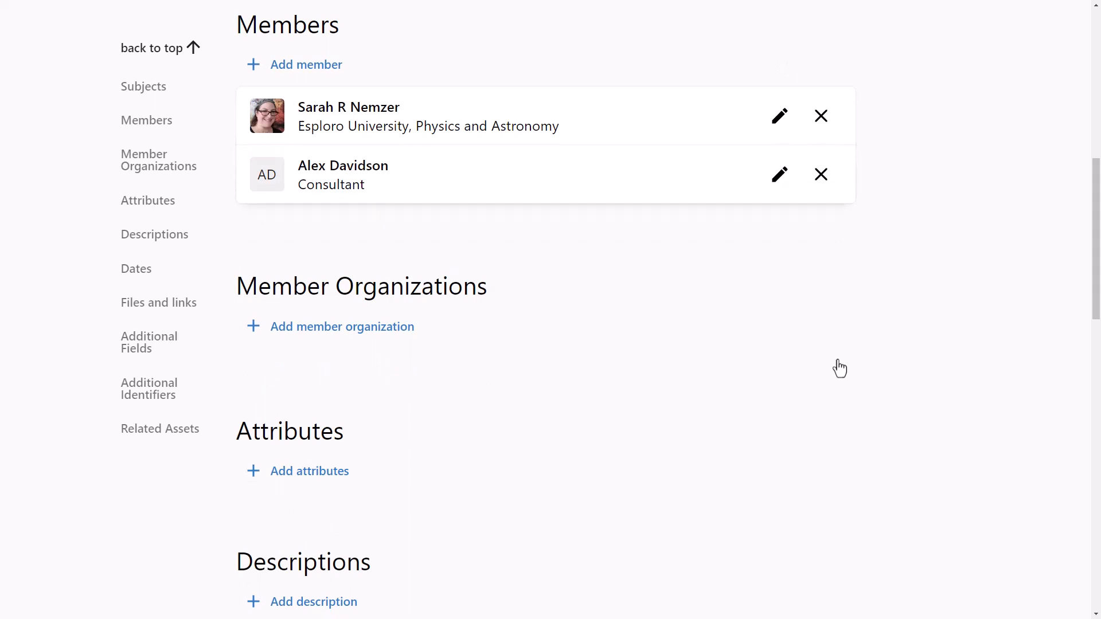
Upload In the lab.jpg to the project's files with display name In the Lab and content type Gallery, and add it
scroll(840, 369, "down", 7)
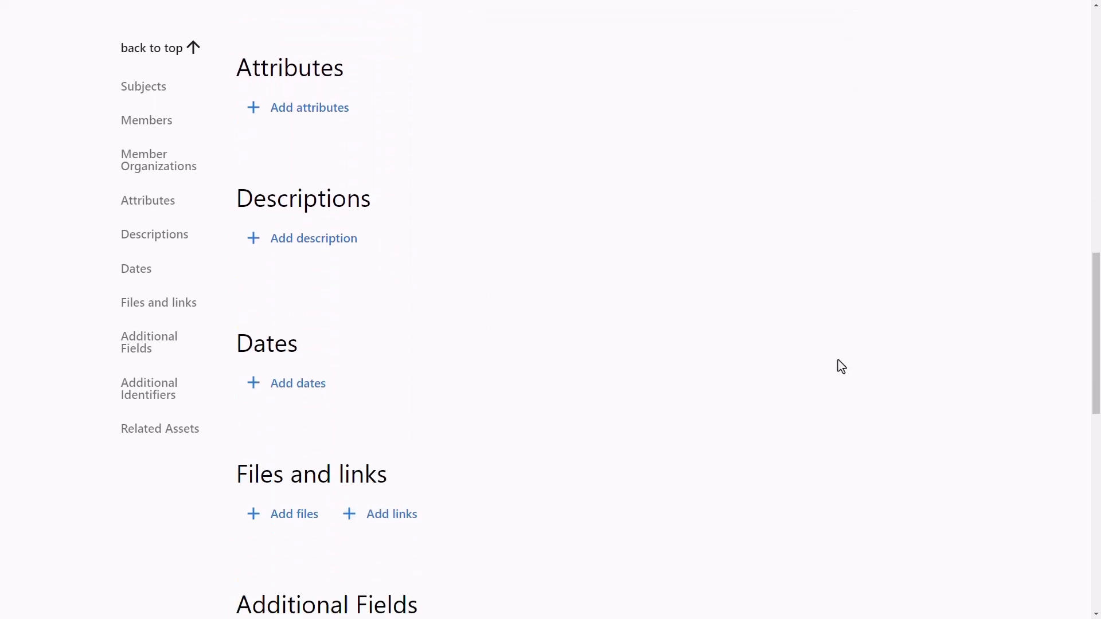
scroll(841, 367, "down", 6)
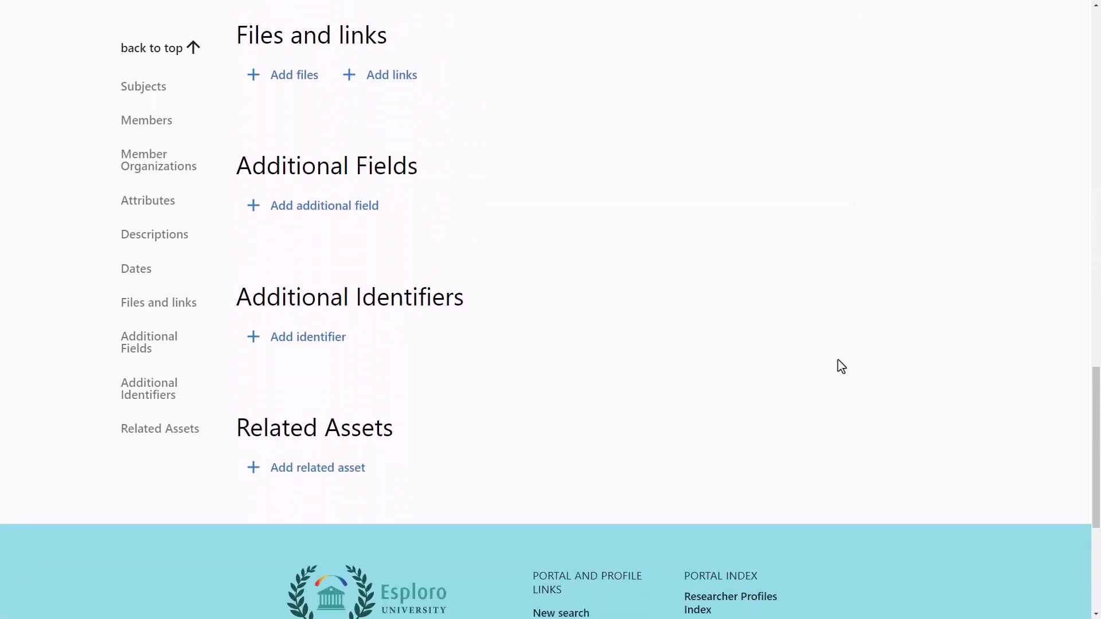
left_click(294, 86)
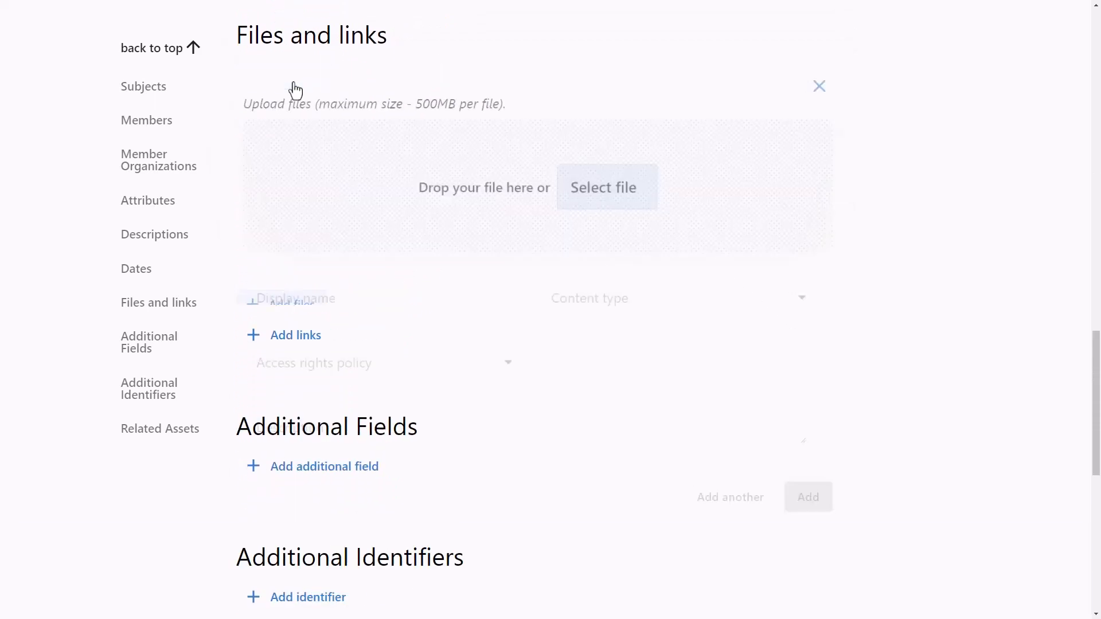
left_click(592, 216)
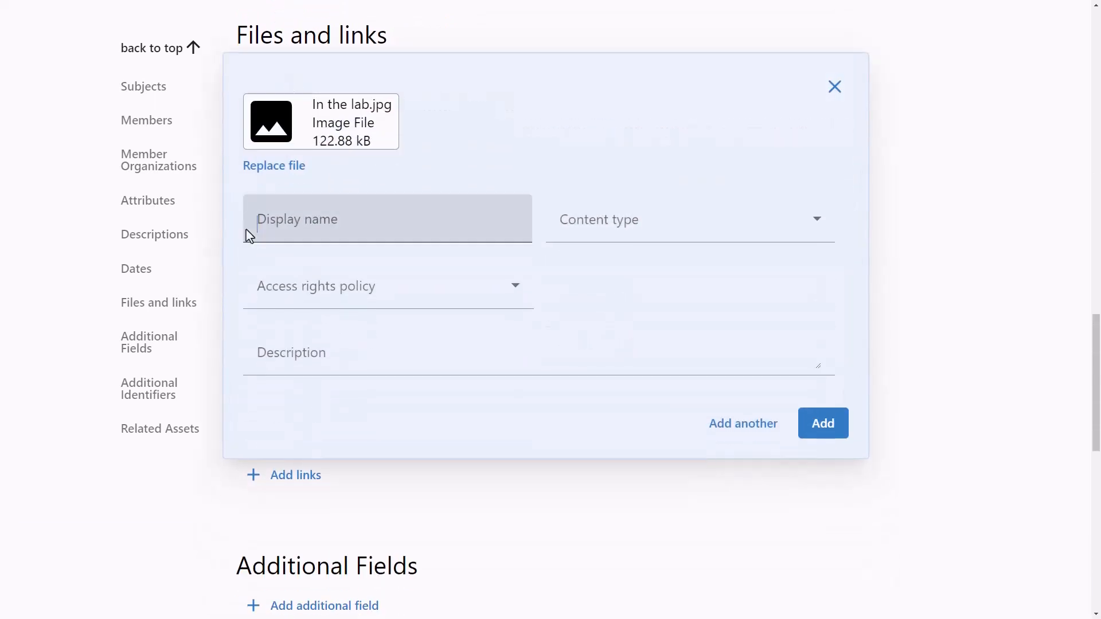
left_click(246, 234)
type("In the Lab")
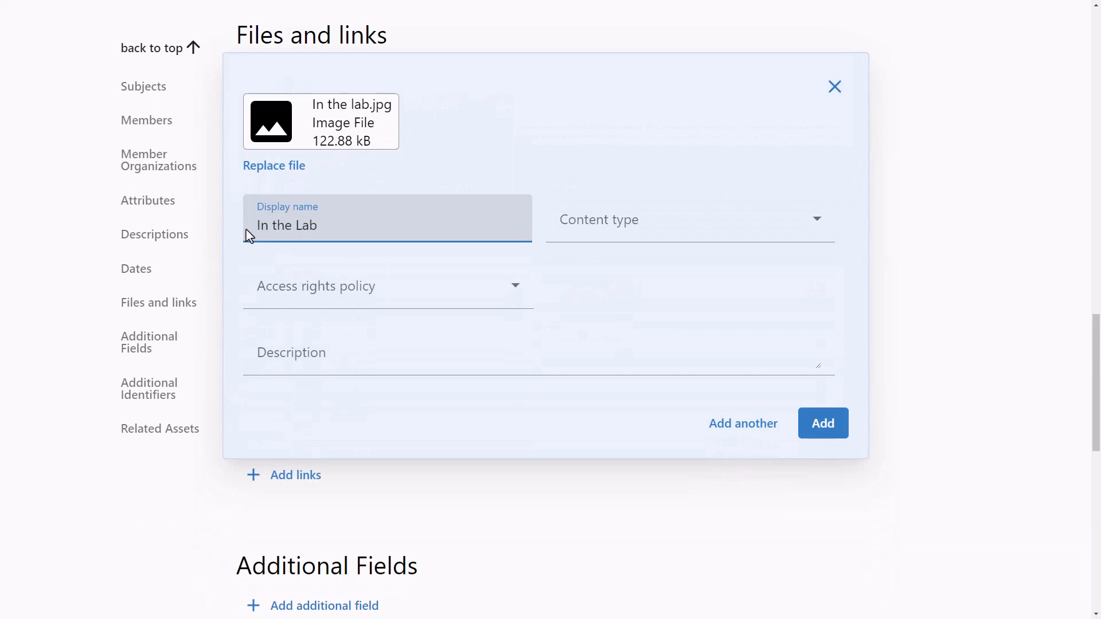
left_click(819, 227)
left_click(633, 334)
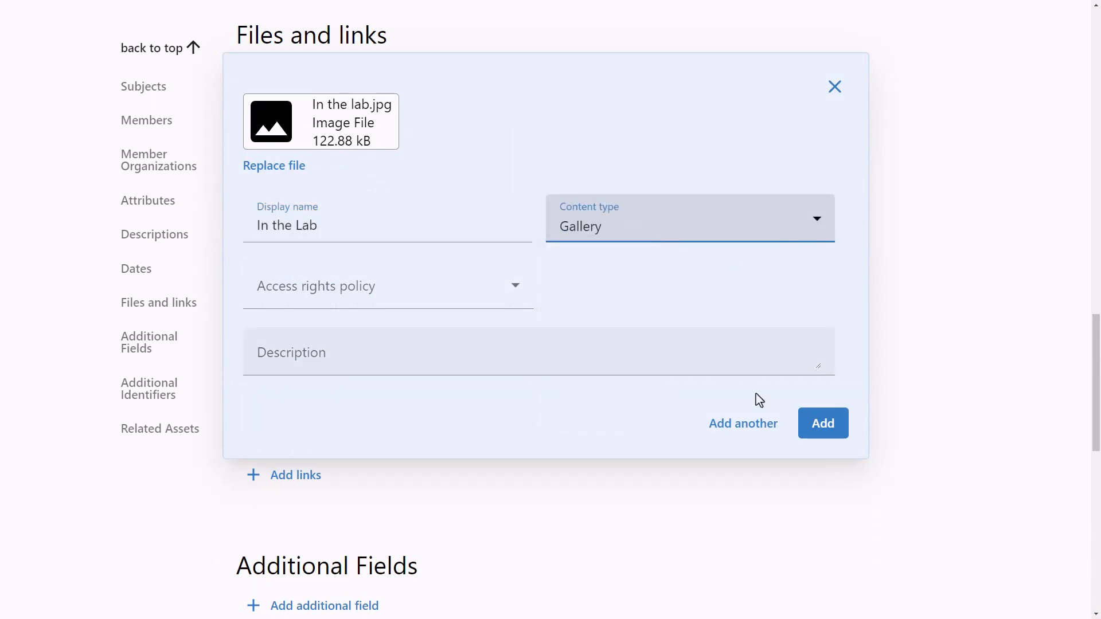
left_click(823, 438)
Find the journal article Size-controlled synthesis and characterization of thiol-stabilized gold nanoparticles by searching for size, and add it as a related asset
scroll(824, 438, "down", 6)
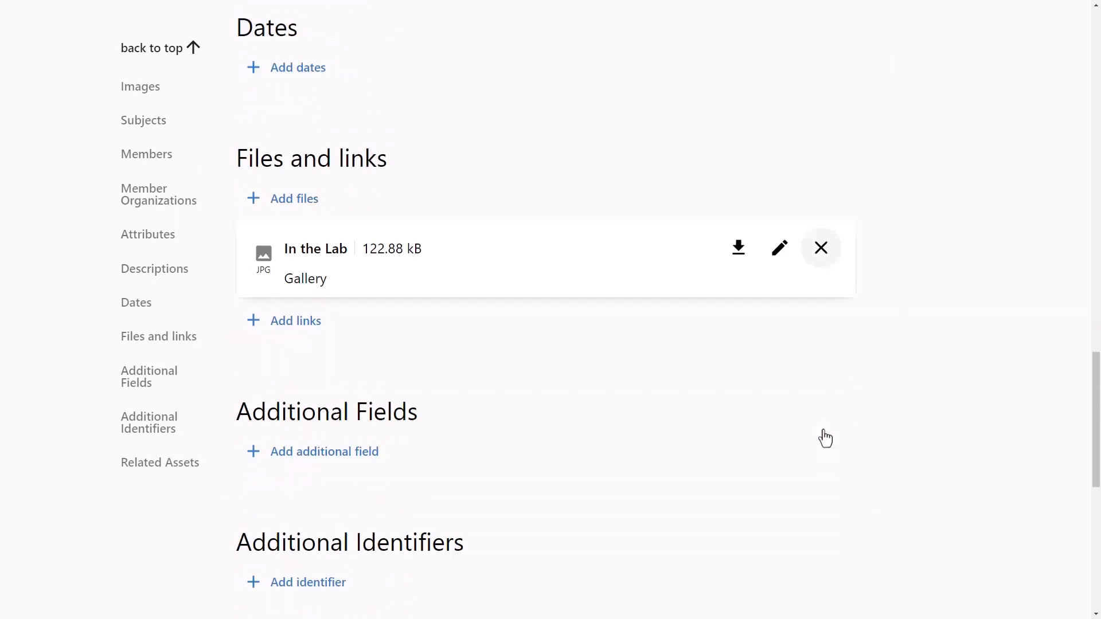
scroll(825, 436, "down", 2)
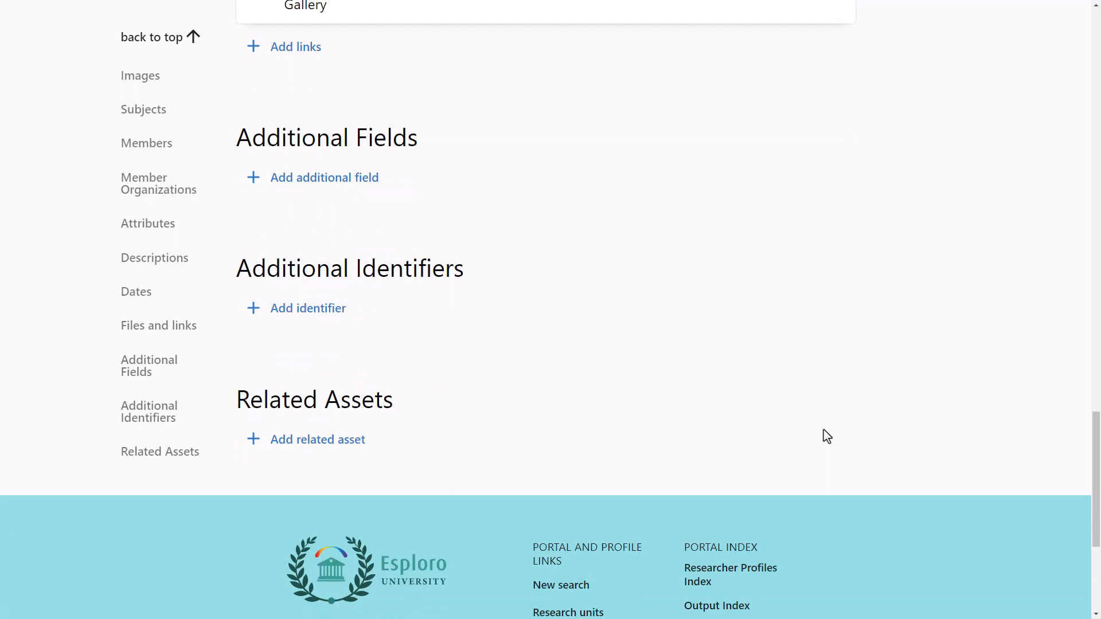
scroll(827, 437, "down", 1)
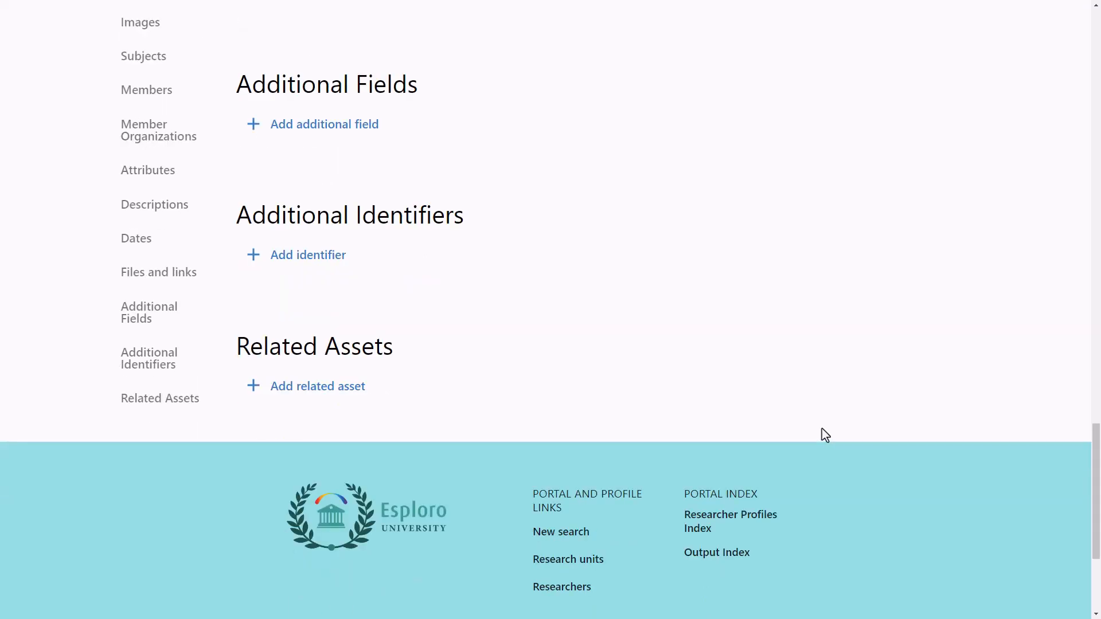
left_click(331, 387)
left_click(249, 427)
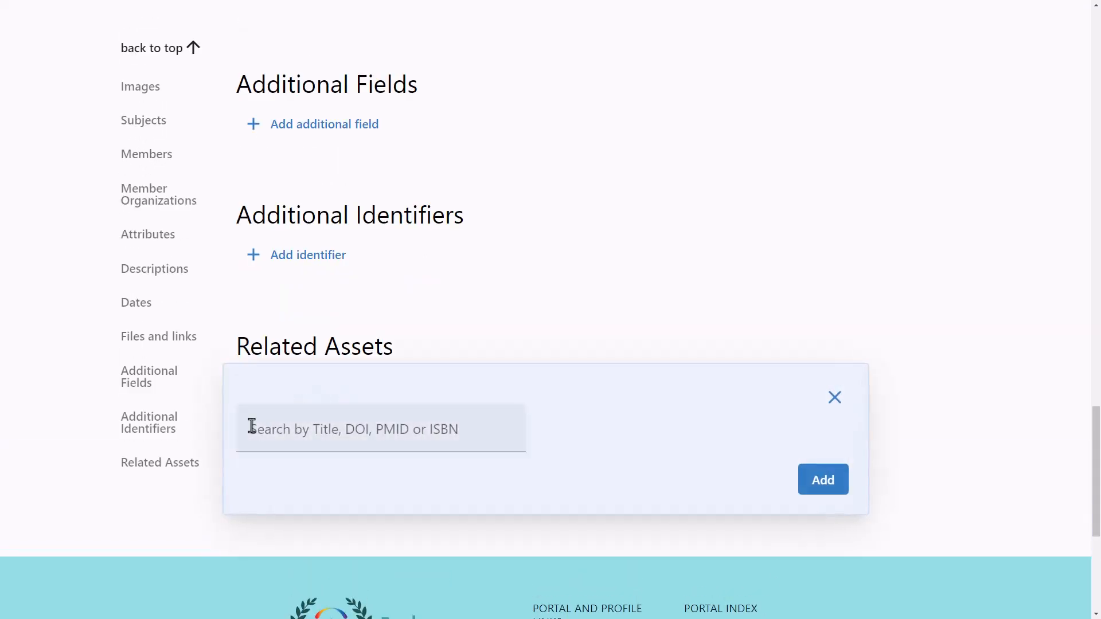
type("size")
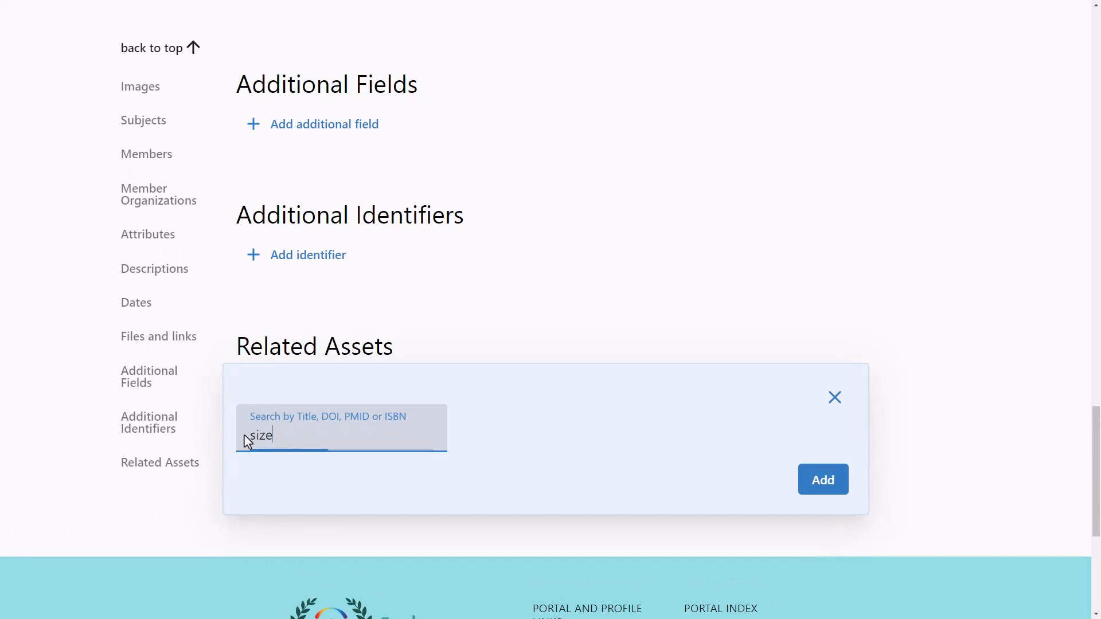
left_click(247, 501)
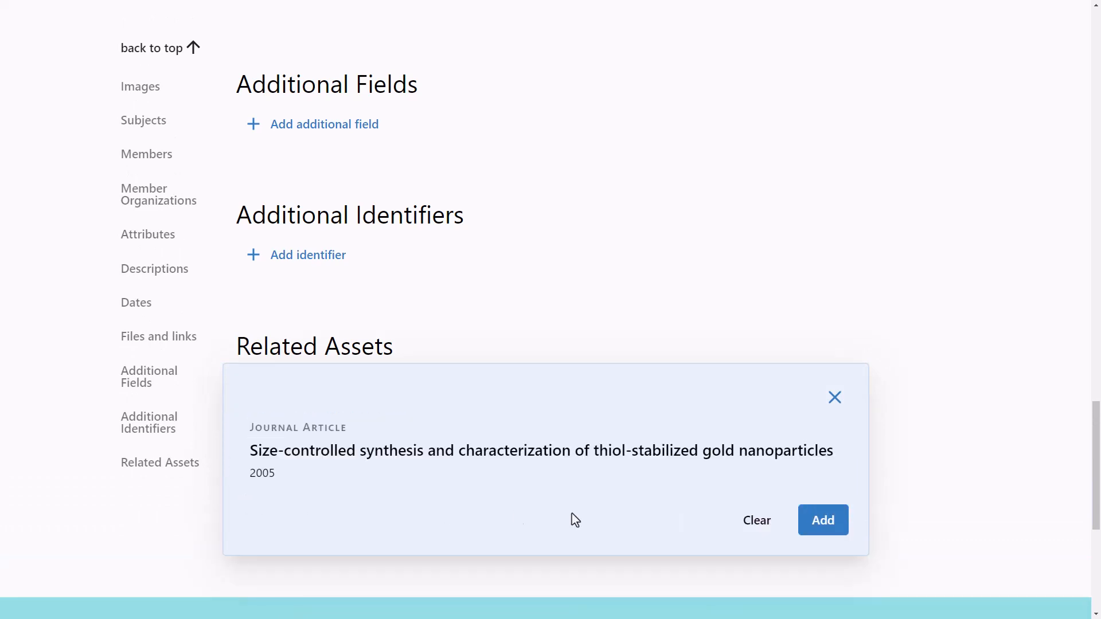
left_click(819, 526)
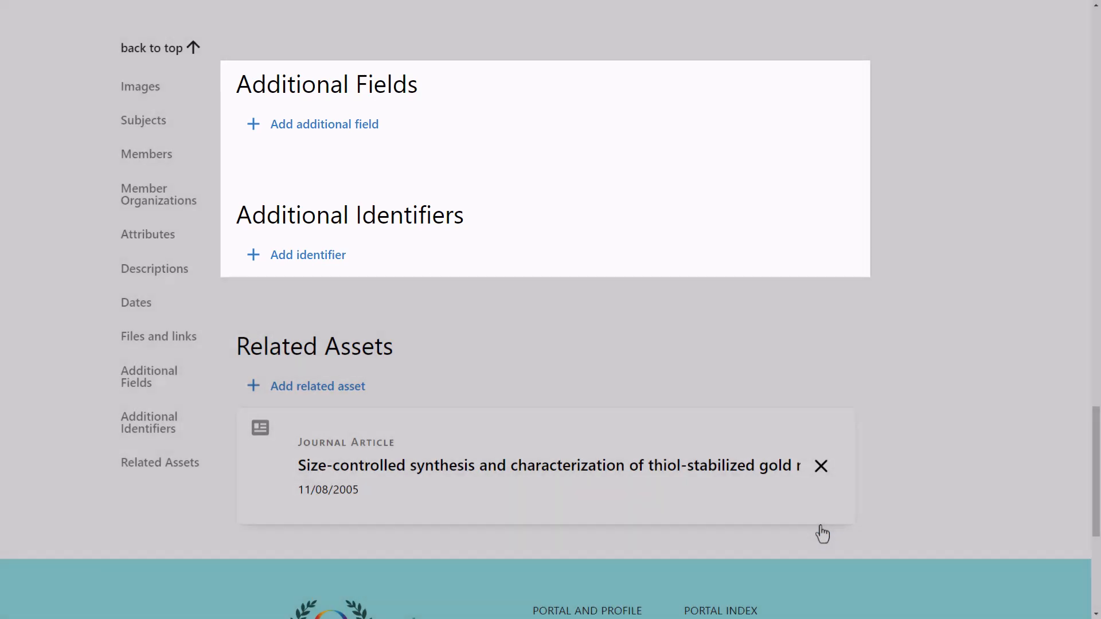
View the Transition Metals project page and review its images, subjects, members and related assets, and return to editing
scroll(821, 533, "up", 7)
scroll(822, 530, "up", 20)
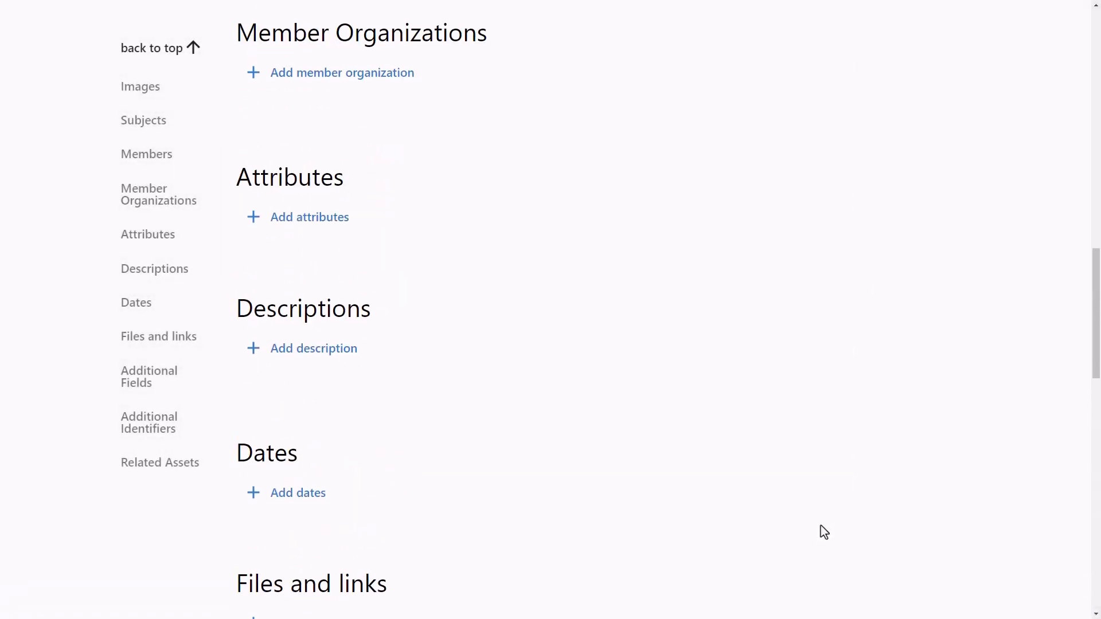
scroll(822, 527, "up", 2)
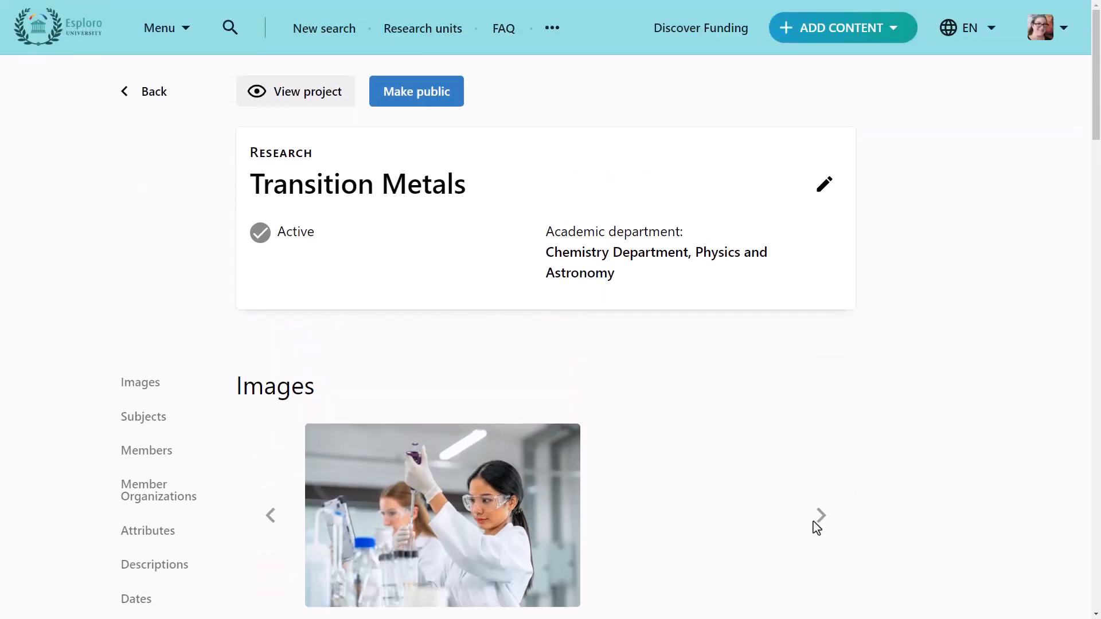
left_click(320, 106)
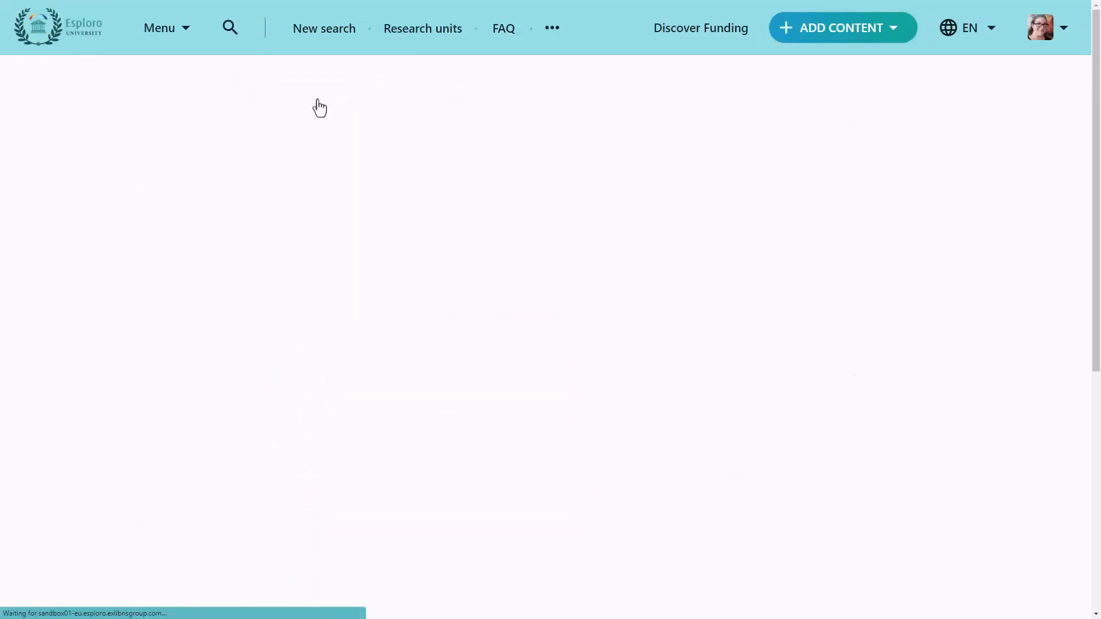
scroll(318, 101, "down", 3)
scroll(319, 103, "down", 9)
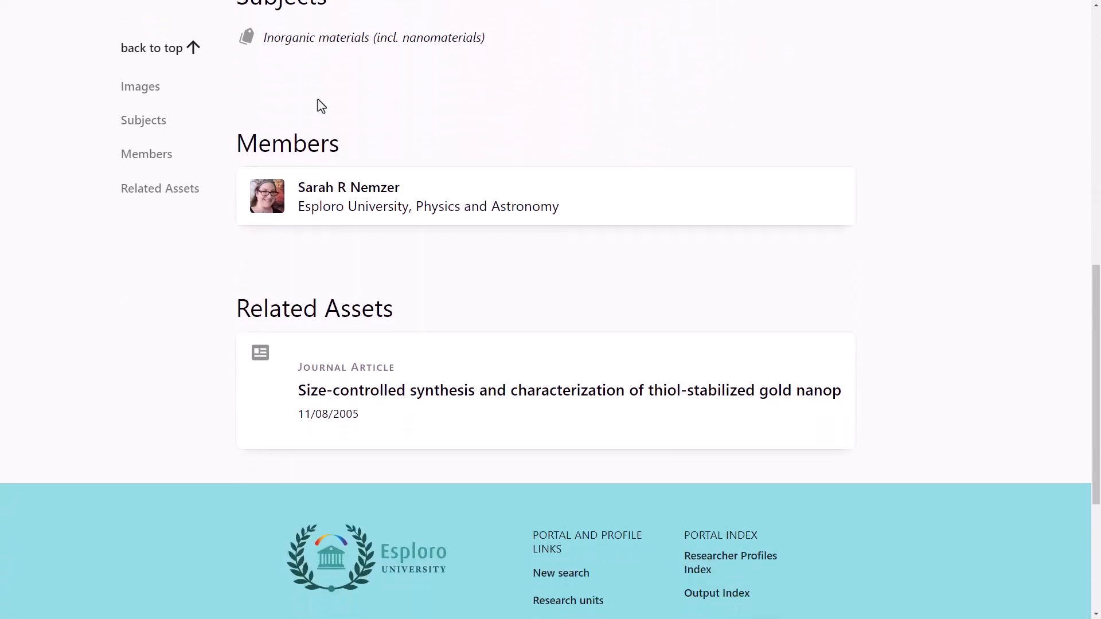
scroll(318, 104, "up", 2)
scroll(319, 104, "up", 9)
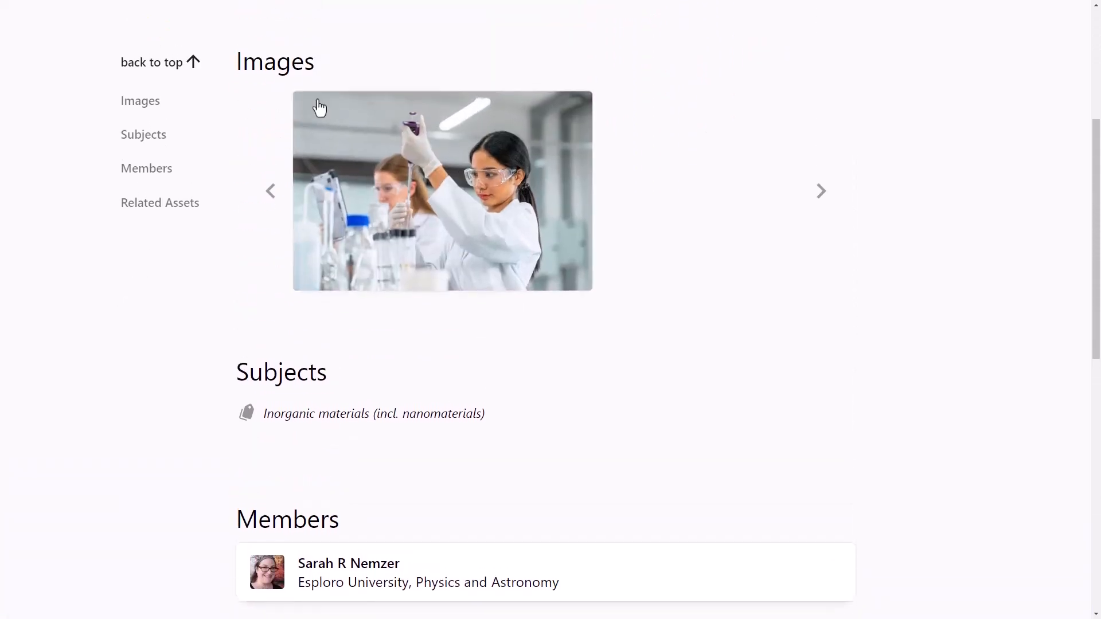
left_click(318, 107)
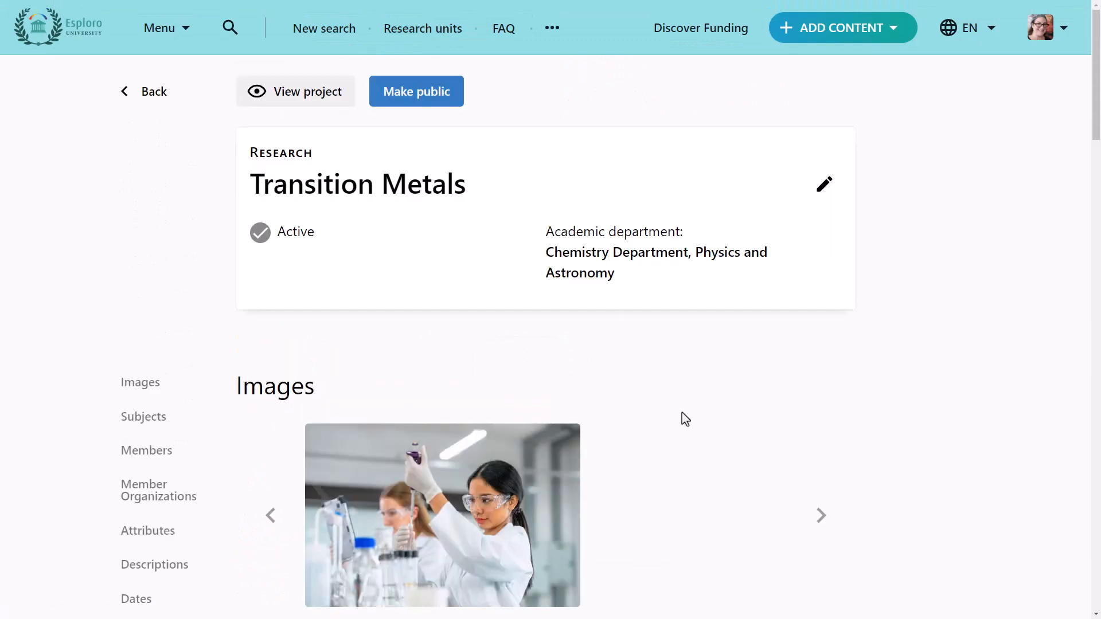
Save the Transition Metals project and make it public
left_click(444, 97)
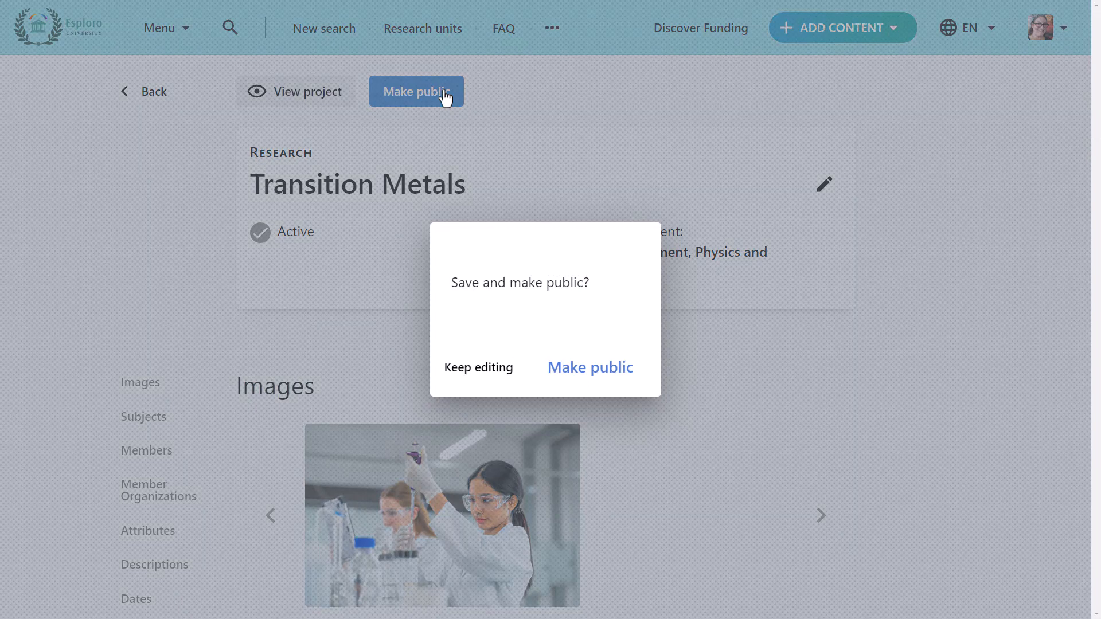
left_click(608, 369)
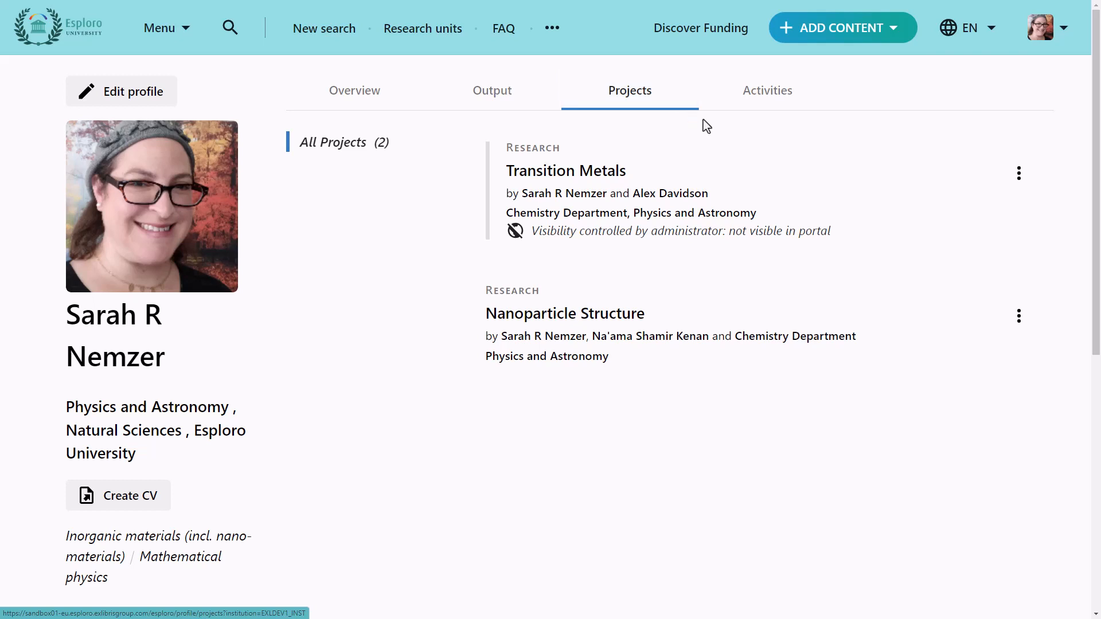
Hide the Nanoparticle Structure project from public view and unhide it again
left_click(1020, 320)
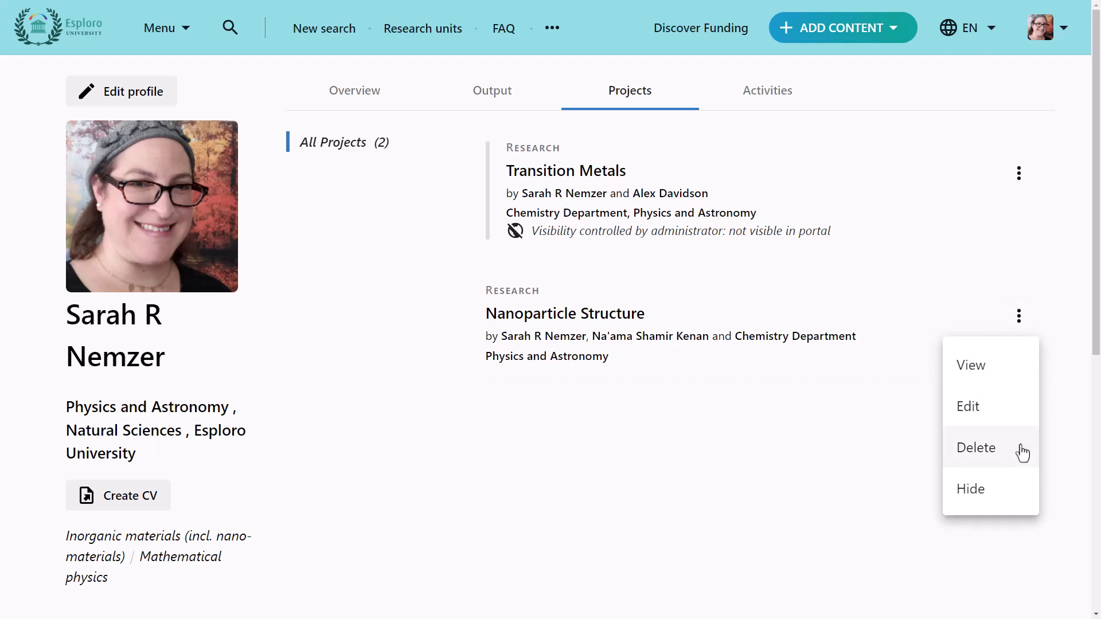
left_click(1022, 497)
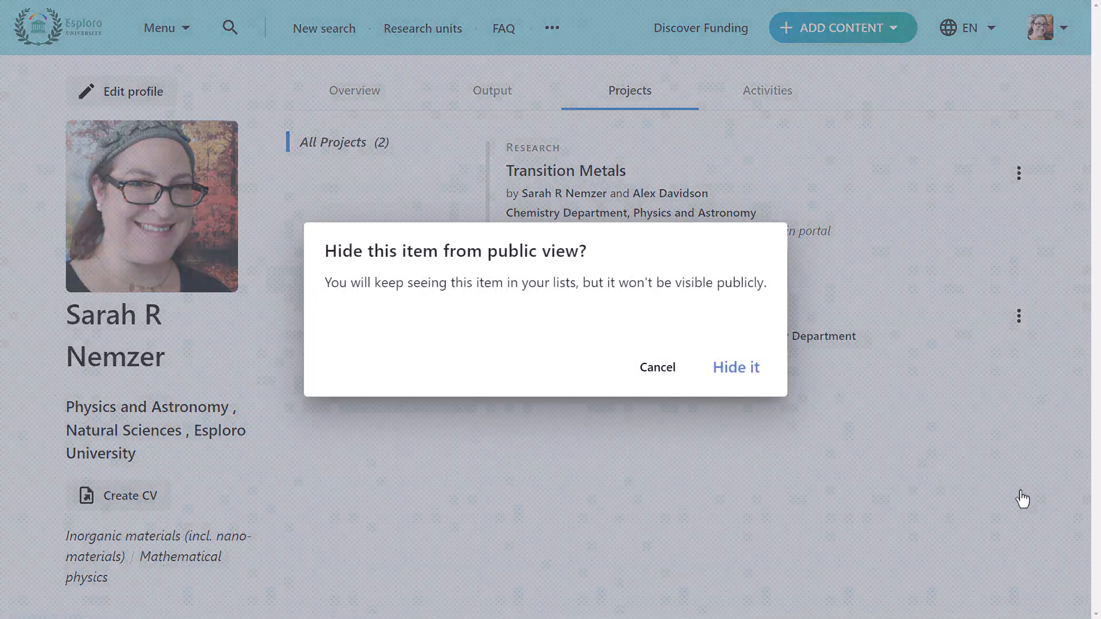
left_click(738, 368)
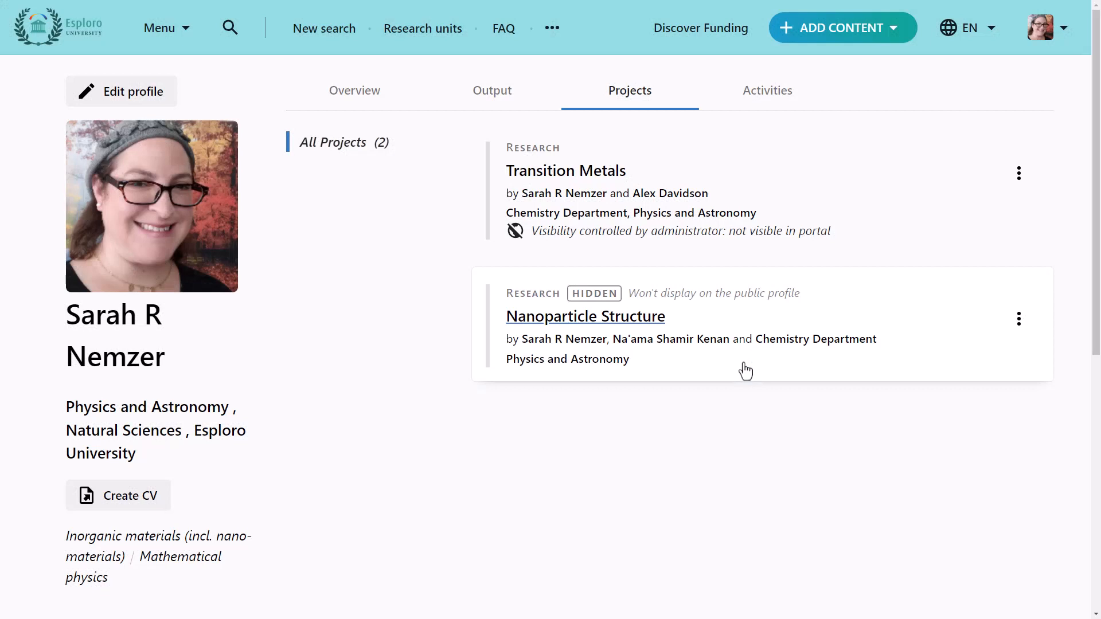
left_click(1021, 333)
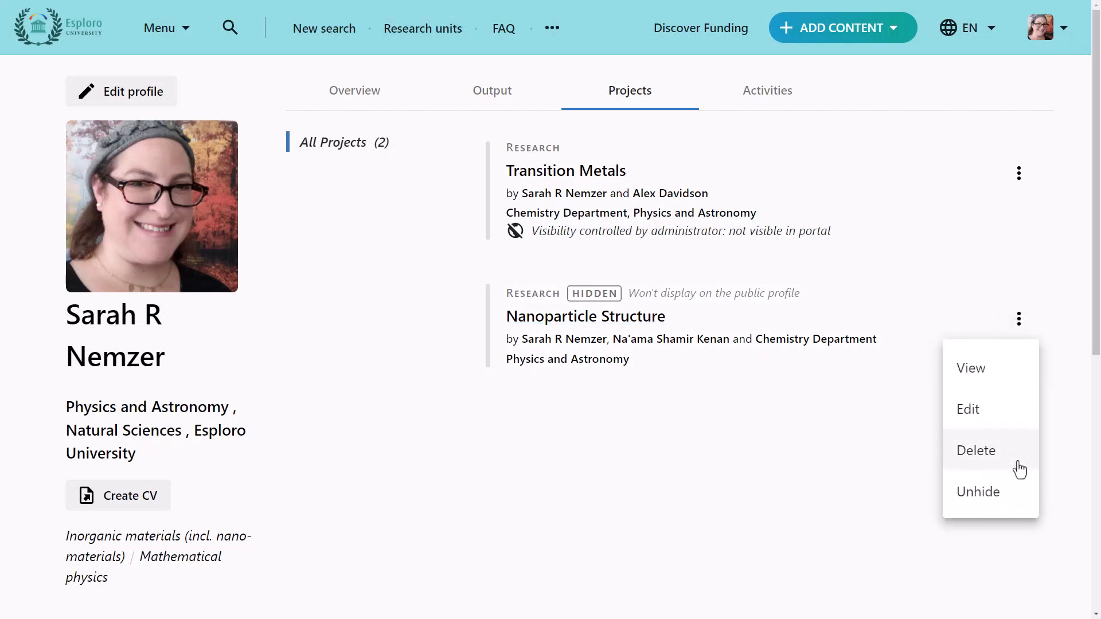
left_click(1021, 500)
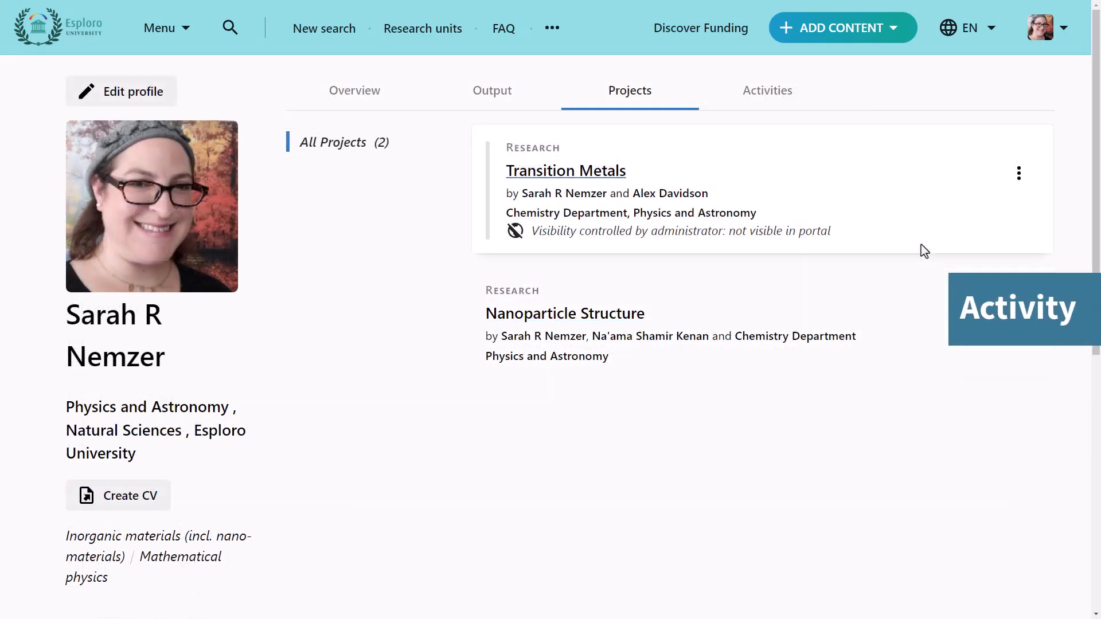
Add an activity titled Thesis Advisor with category Supervision, Advising and Mentoring and type Thesis Advisor, and submit it
left_click(885, 45)
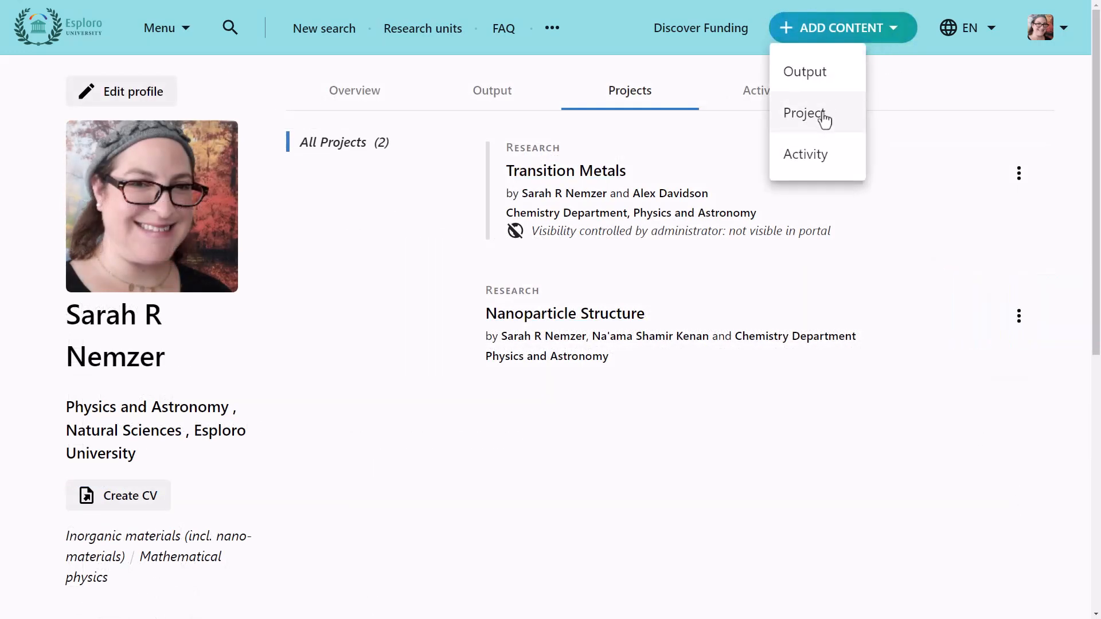
left_click(840, 168)
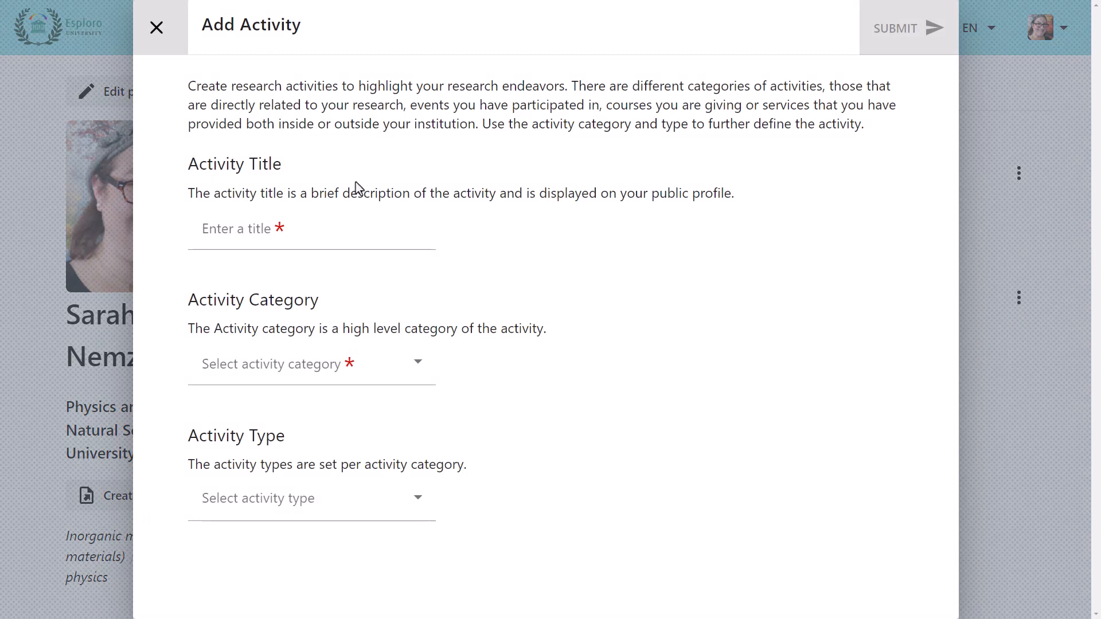
left_click(200, 233)
type("Thesis Advisor")
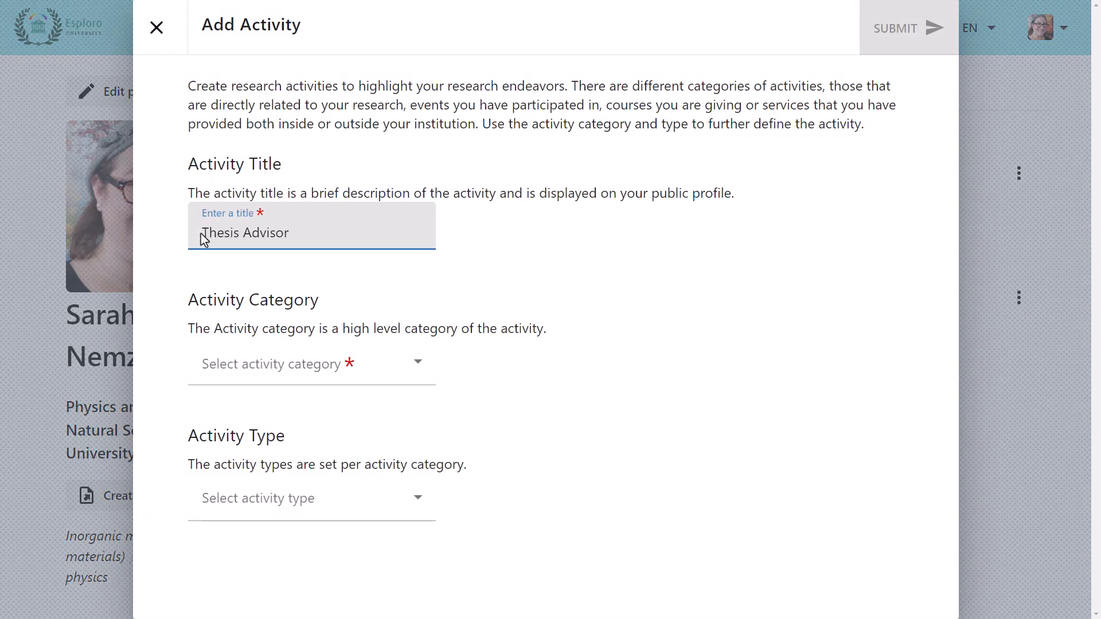
left_click(202, 361)
scroll(207, 320, "down", 3)
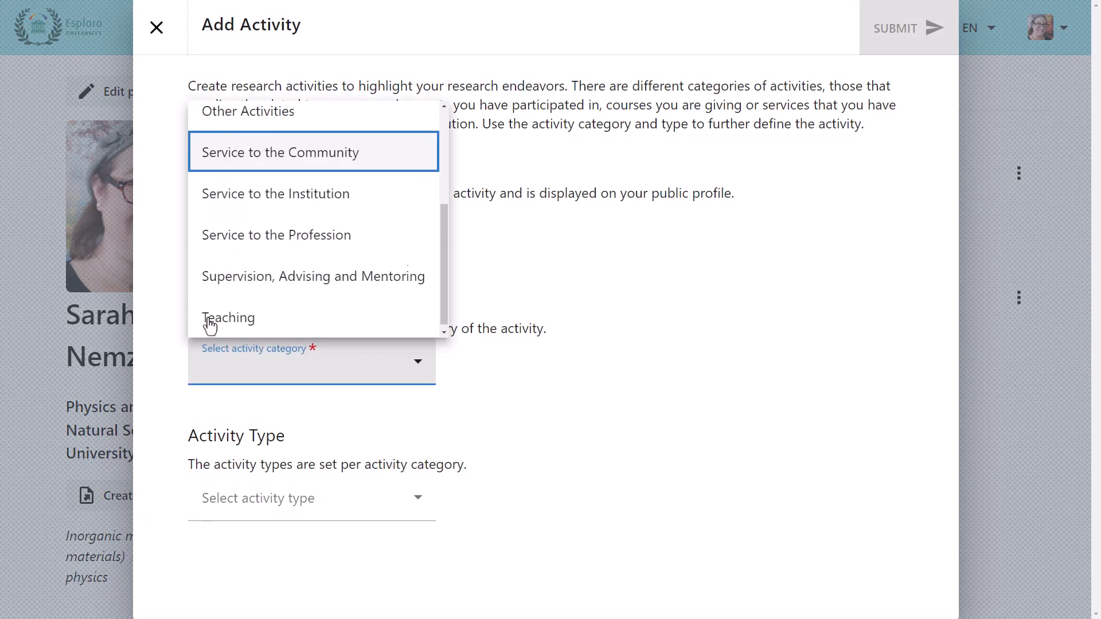
left_click(208, 273)
left_click(221, 512)
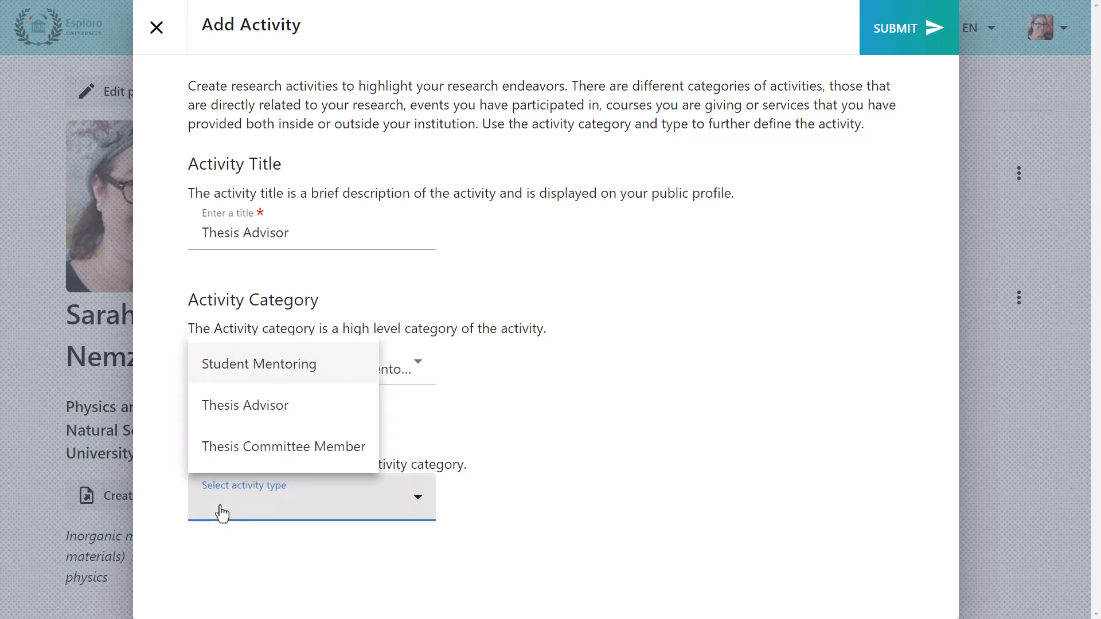
left_click(225, 421)
left_click(888, 49)
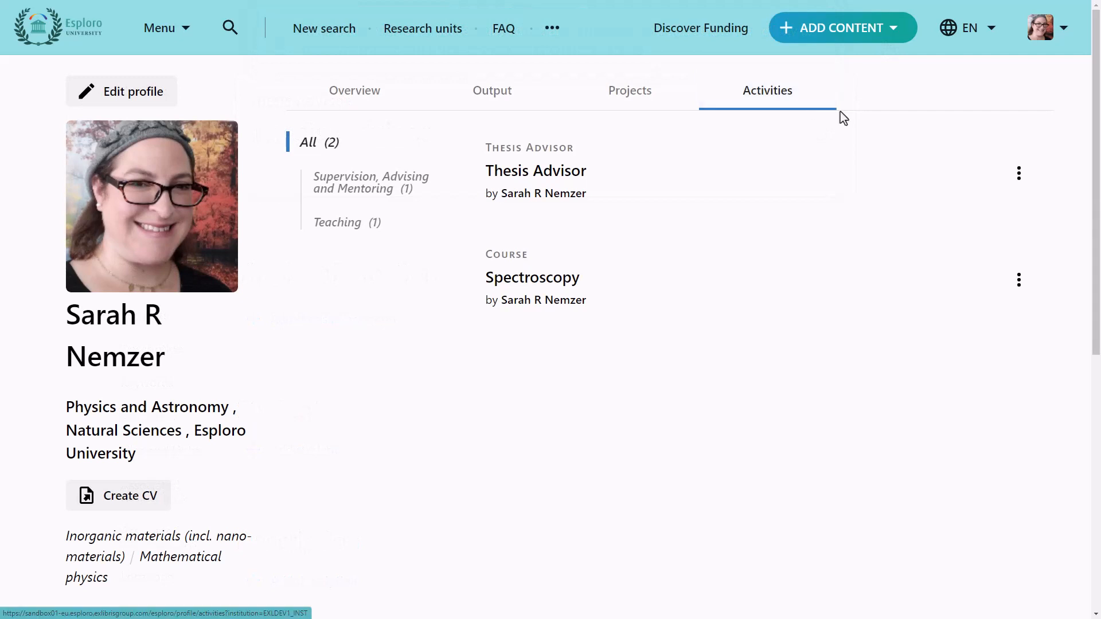
left_click(1018, 175)
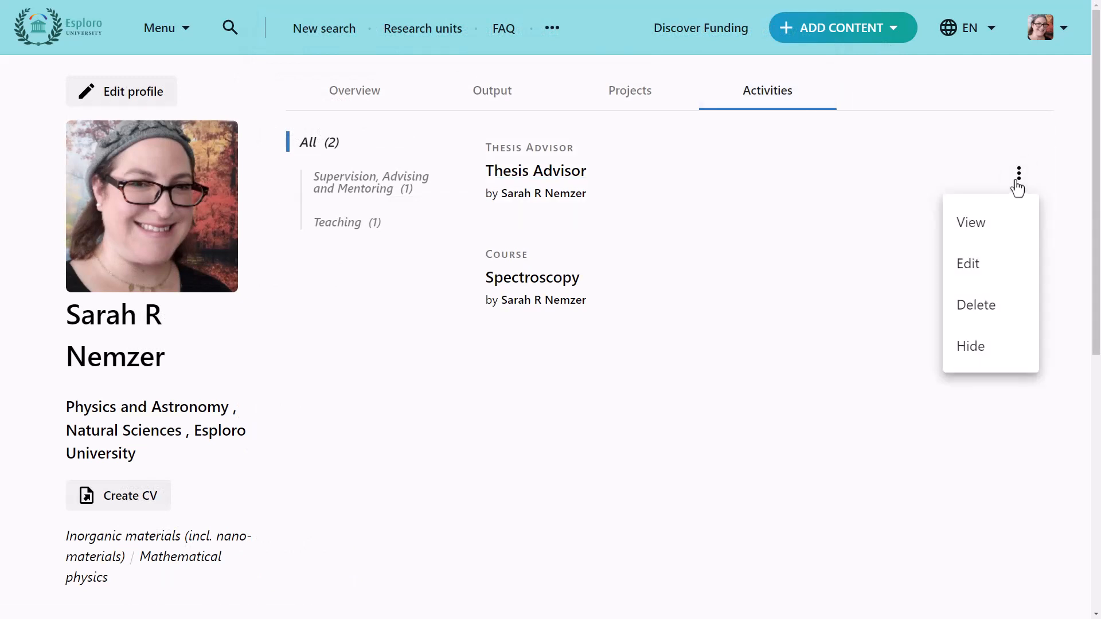
left_click(1018, 186)
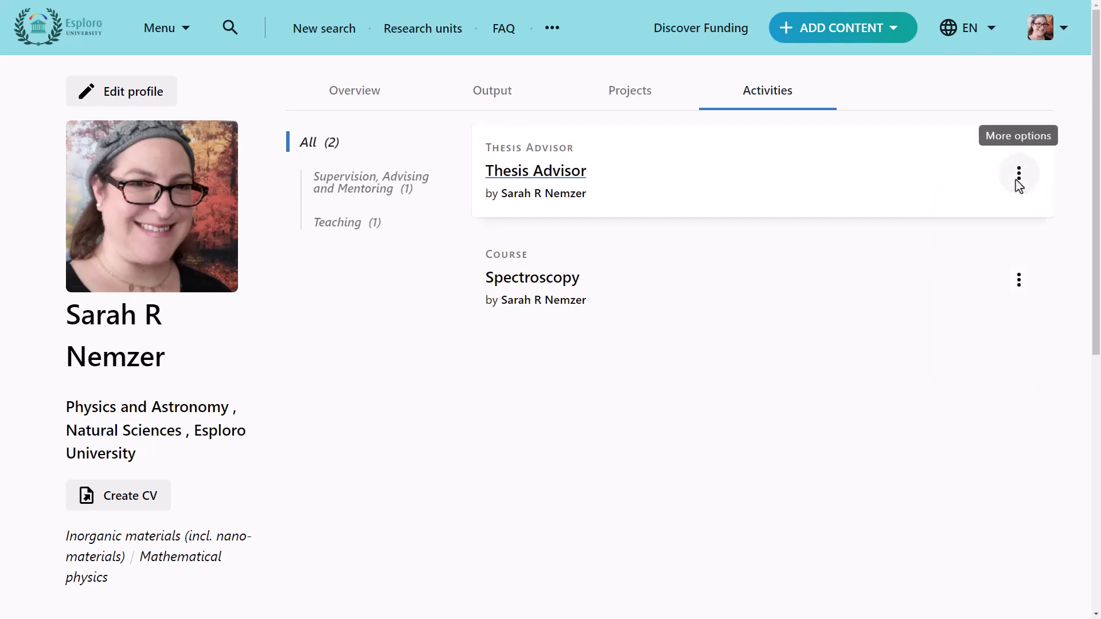